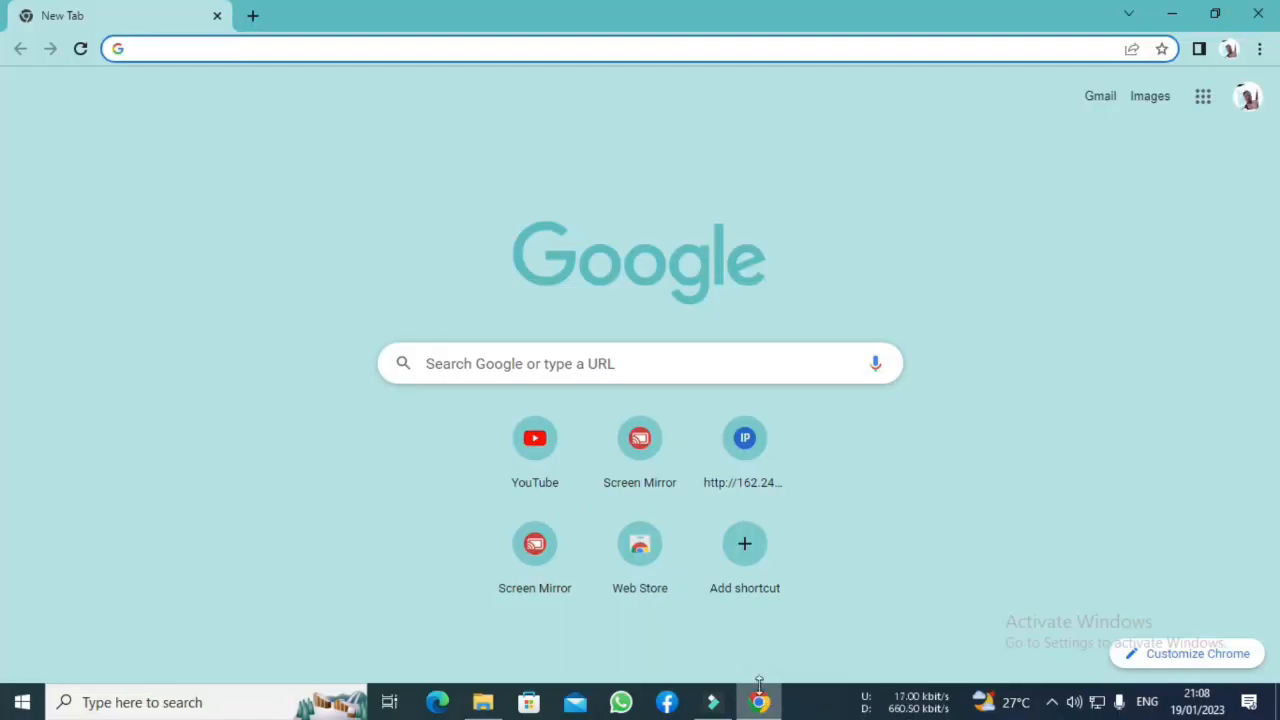
Search Google for "download mi flash beta 64 bit".
{"action": "left_click", "coordinate": [612, 363]}
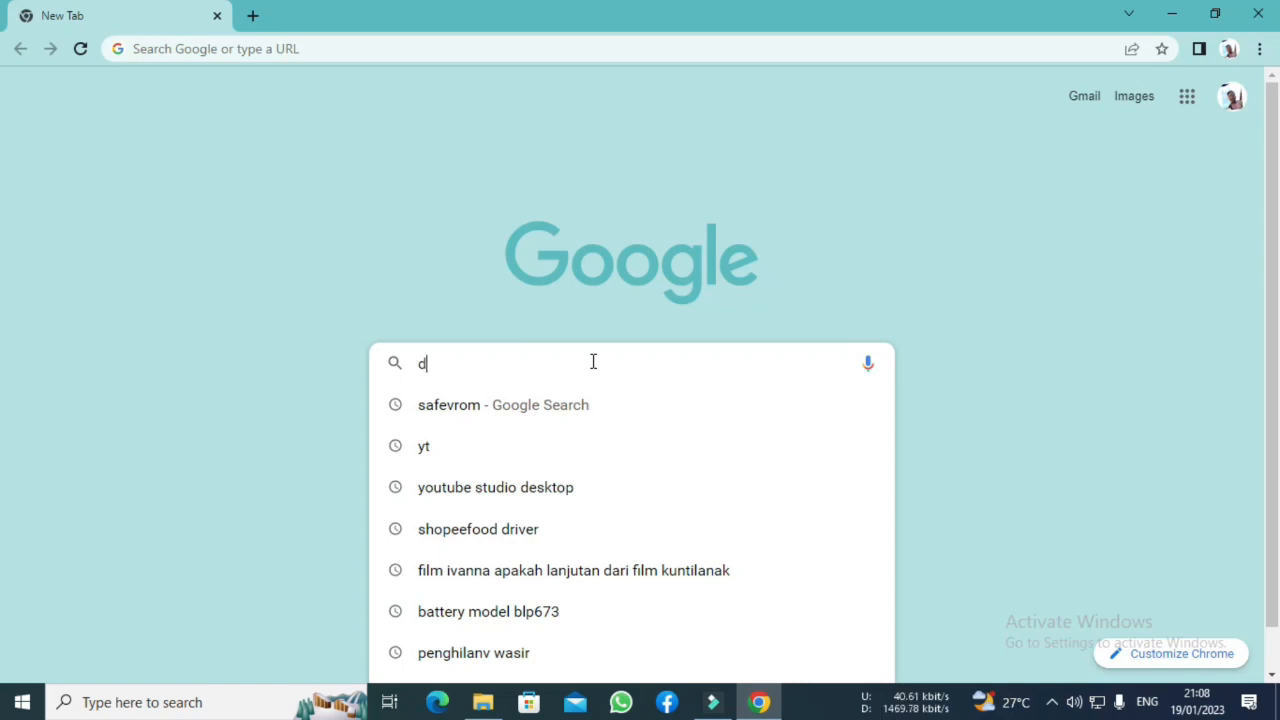
{"action": "type", "text": "ownloa"}
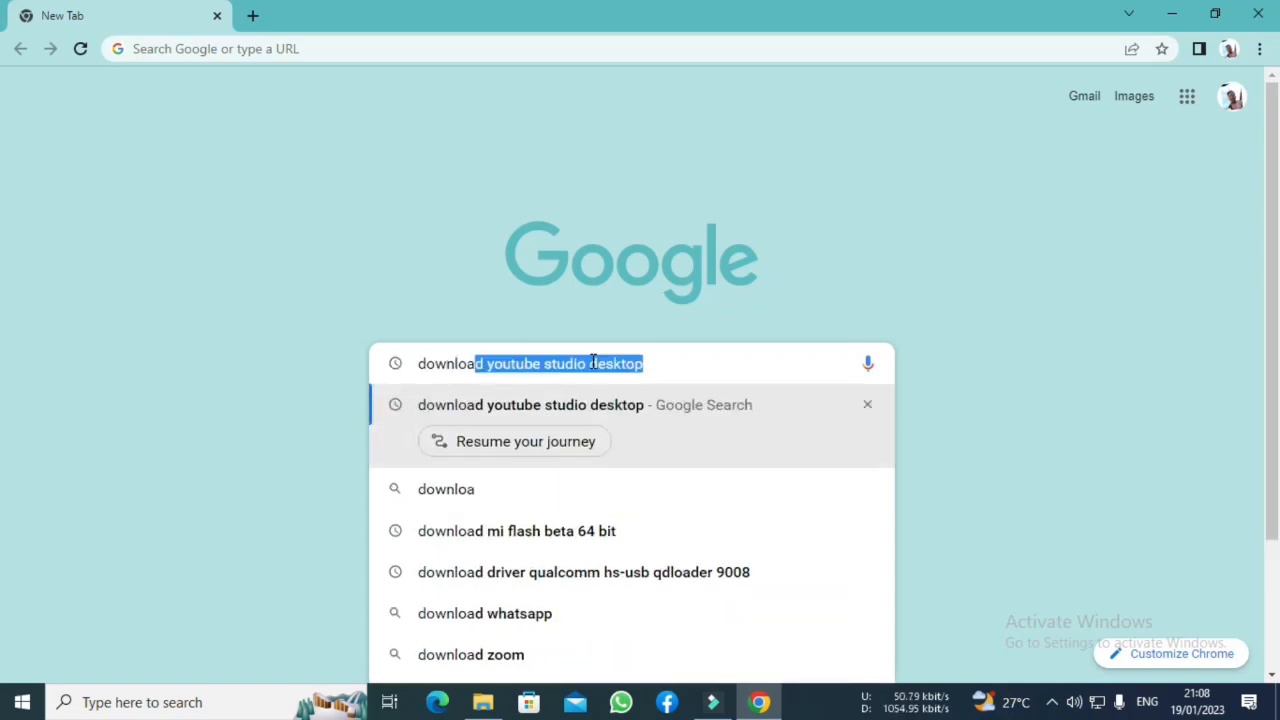
{"action": "type", "text": "d mi"}
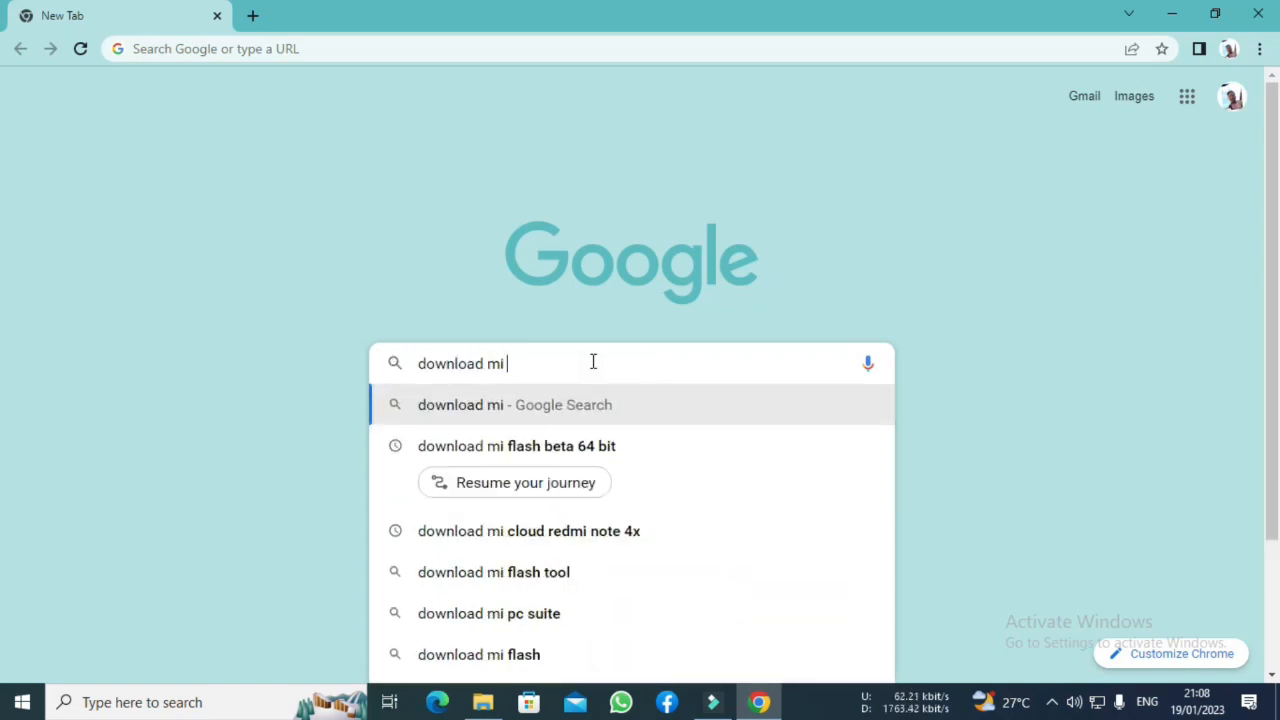
{"action": "left_click", "coordinate": [676, 452]}
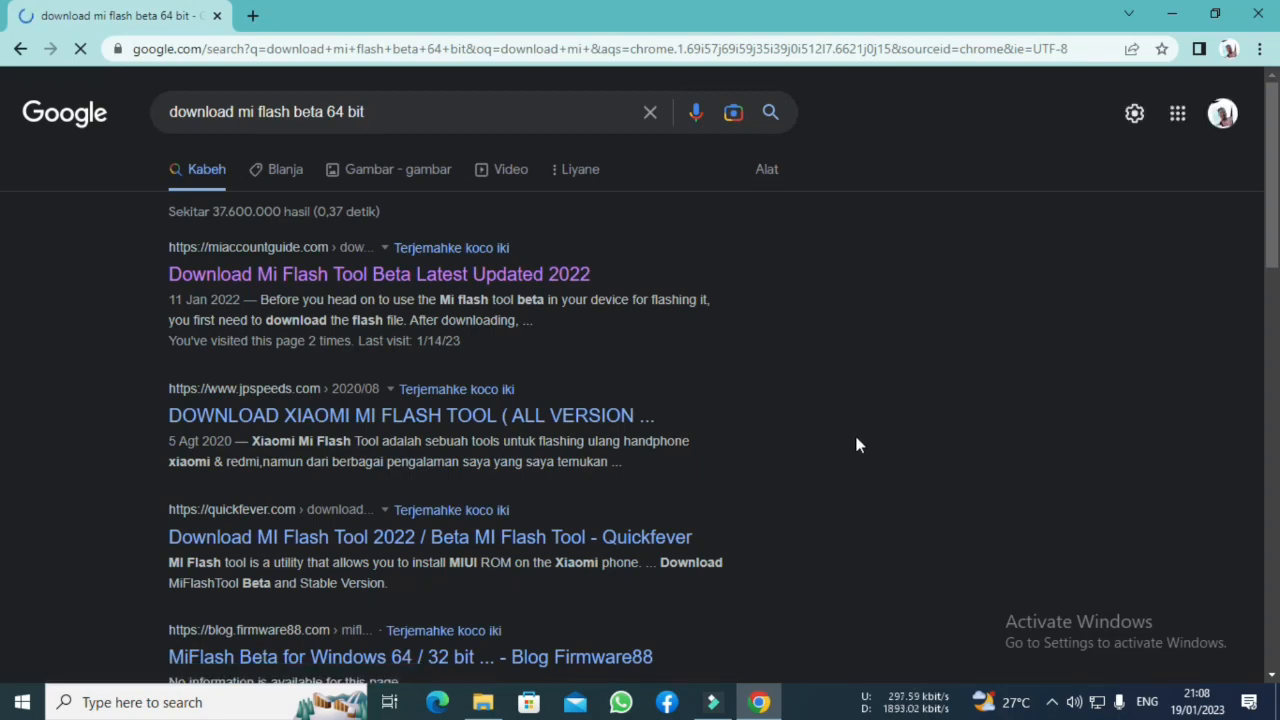
Open the miaccountguide.com result "Download Mi Flash Tool Beta Latest Updated 2022" in a new tab and switch to it.
{"action": "scroll", "coordinate": [624, 440], "scroll_direction": "down", "scroll_amount": 3}
{"action": "scroll", "coordinate": [624, 440], "scroll_direction": "up", "scroll_amount": 3}
{"action": "right_click", "coordinate": [438, 274]}
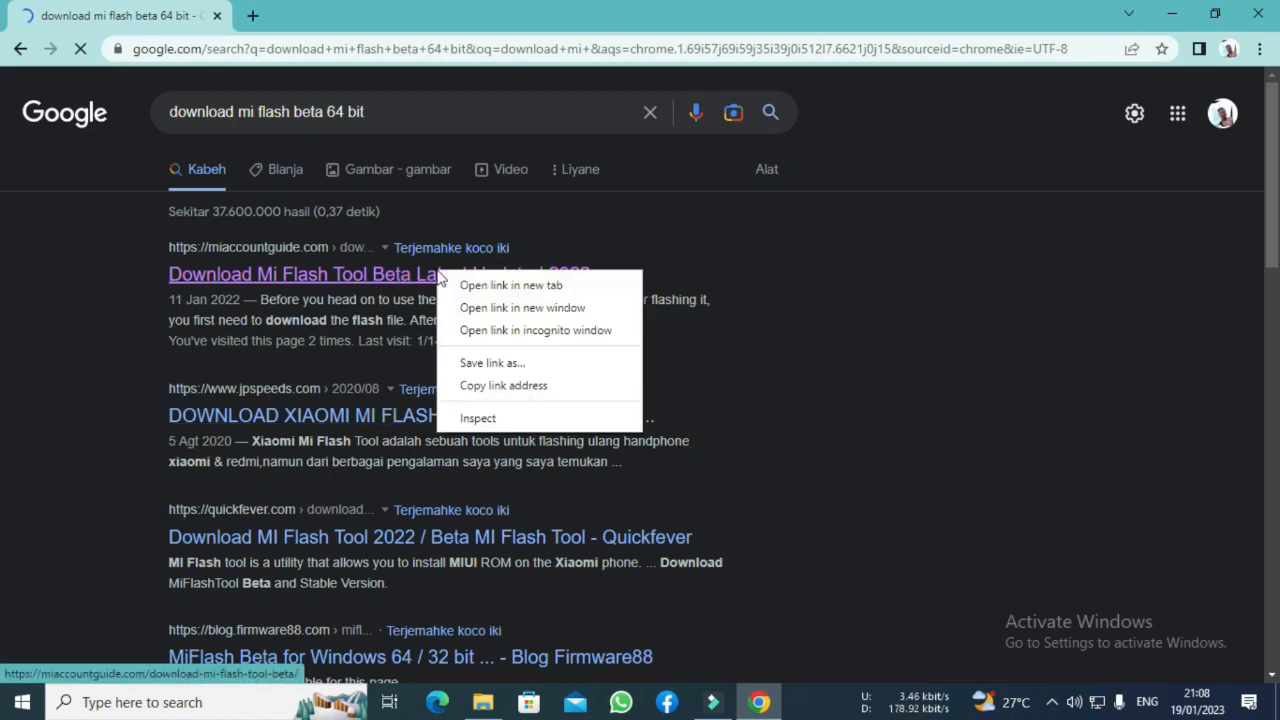
{"action": "left_click", "coordinate": [495, 288]}
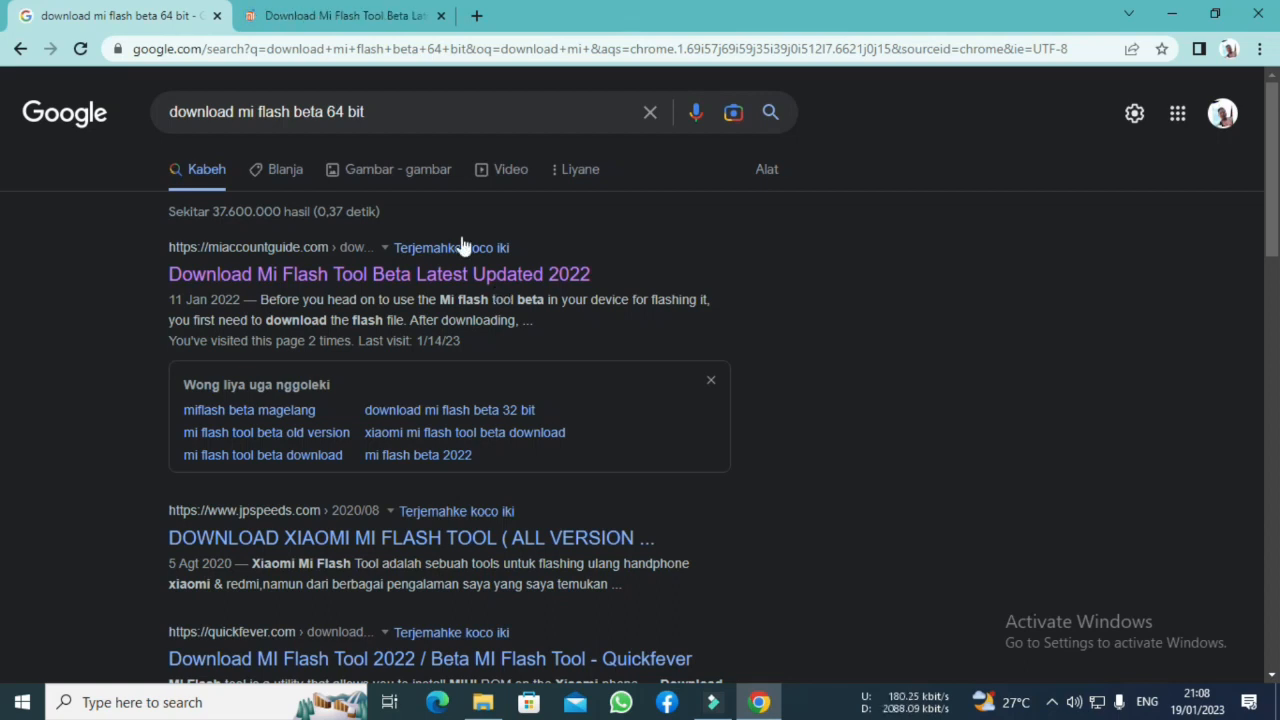
{"action": "left_click", "coordinate": [368, 12]}
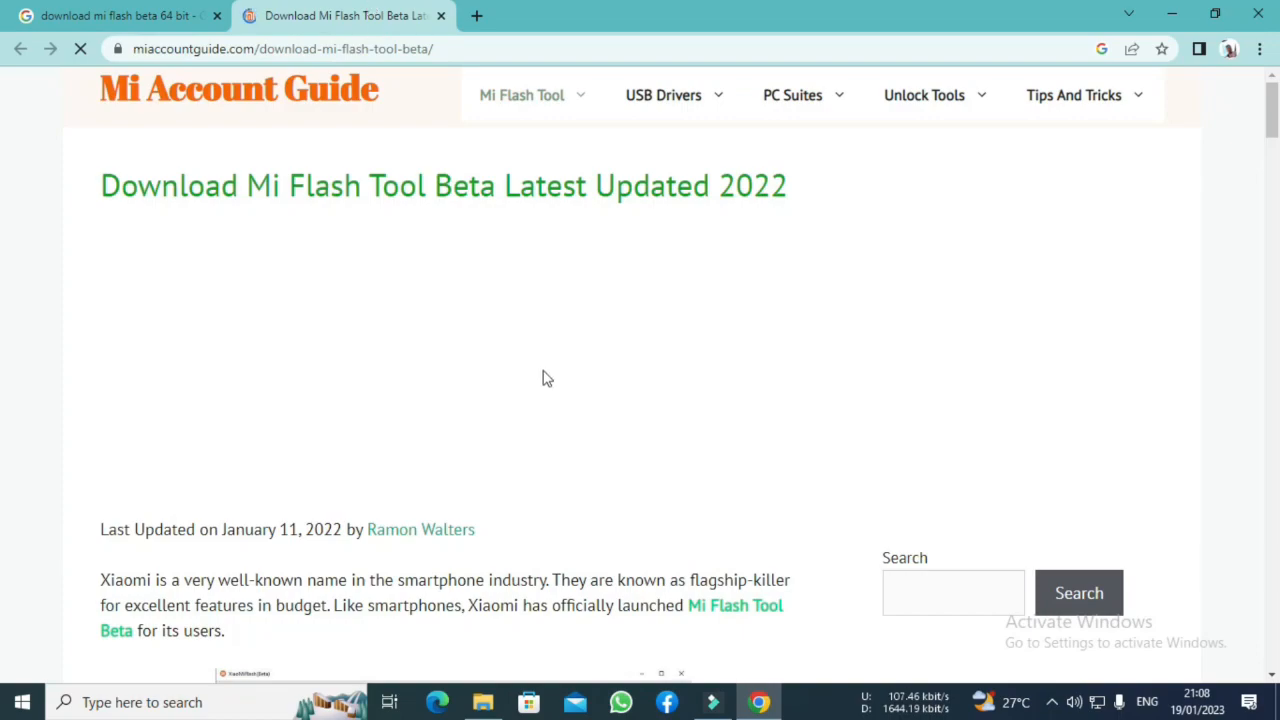
Find the "Download Official Mi Flash Tool Beta Version" link in the article and open its MediaFire page.
{"action": "scroll", "coordinate": [545, 381], "scroll_direction": "down", "scroll_amount": 4}
{"action": "scroll", "coordinate": [545, 381], "scroll_direction": "down", "scroll_amount": 9}
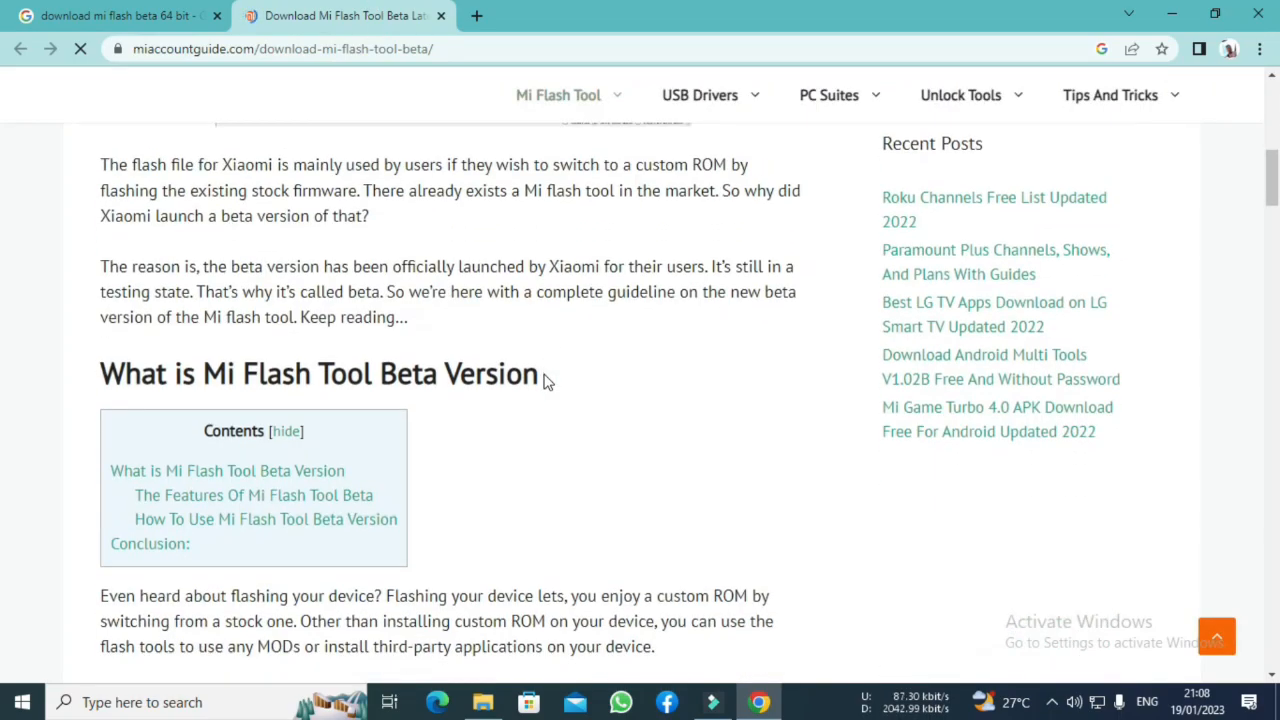
{"action": "scroll", "coordinate": [545, 374], "scroll_direction": "down", "scroll_amount": 10}
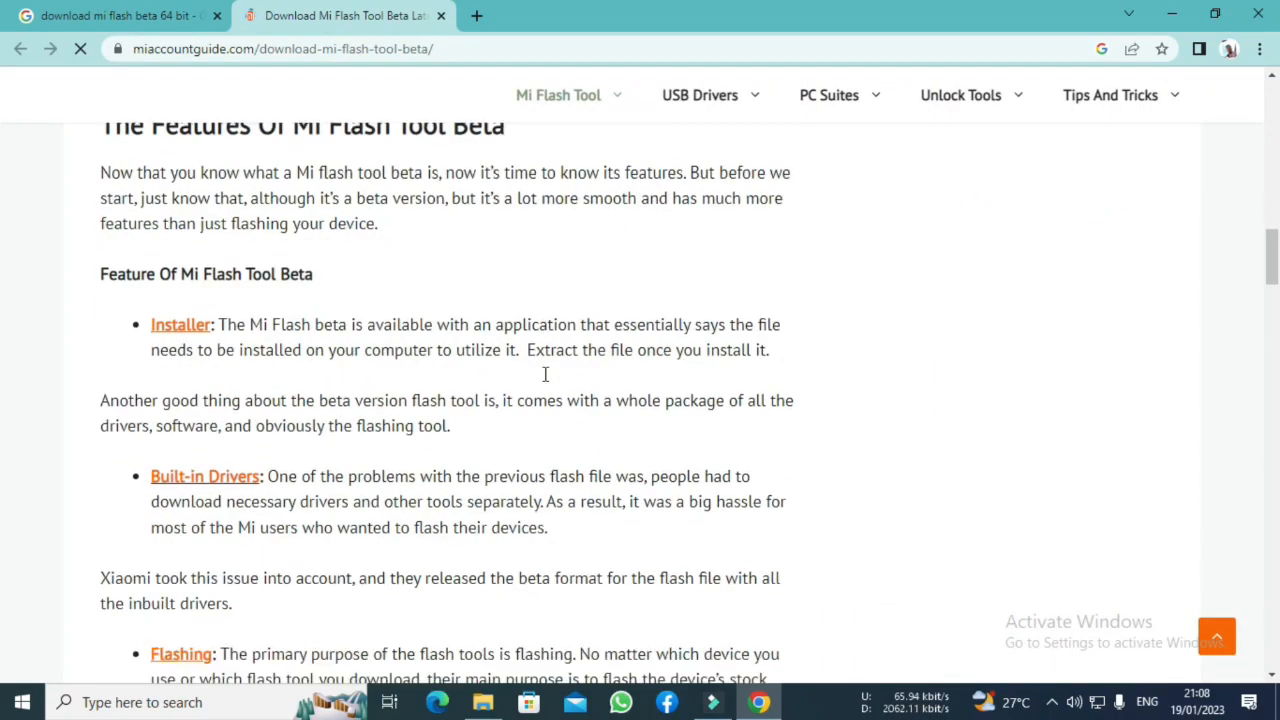
{"action": "scroll", "coordinate": [545, 381], "scroll_direction": "down", "scroll_amount": 7}
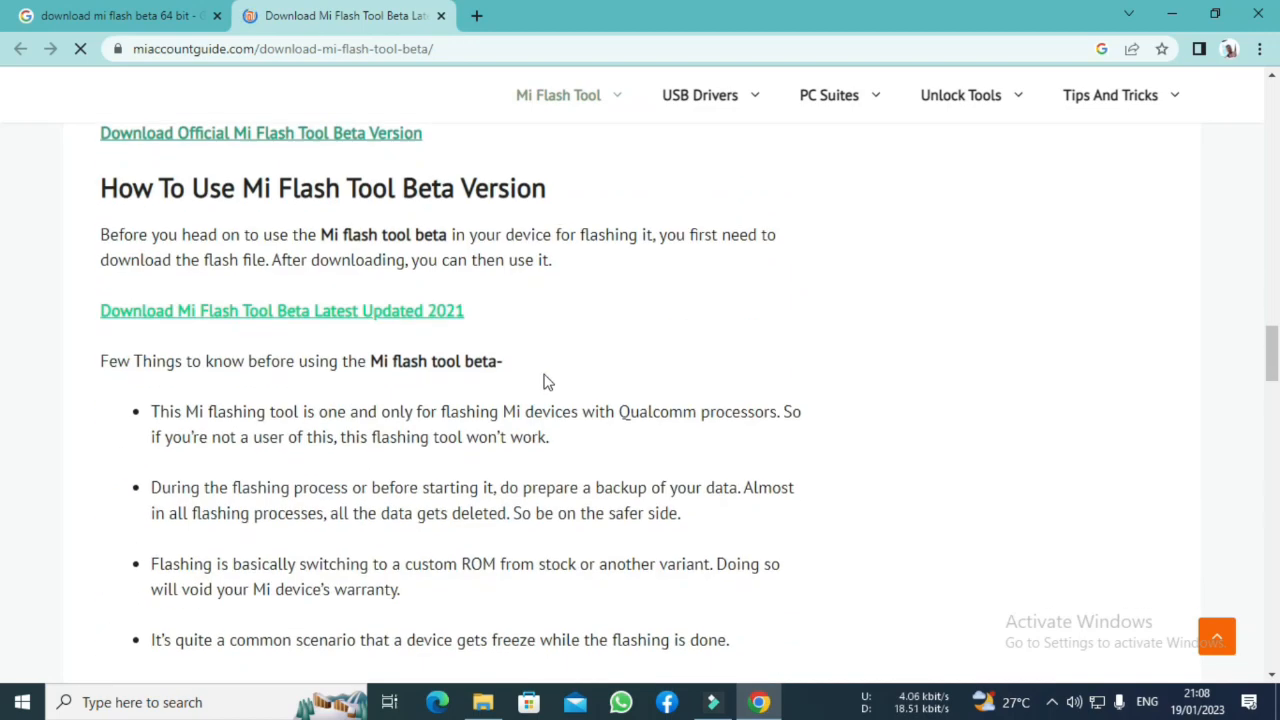
{"action": "scroll", "coordinate": [545, 381], "scroll_direction": "down", "scroll_amount": 16}
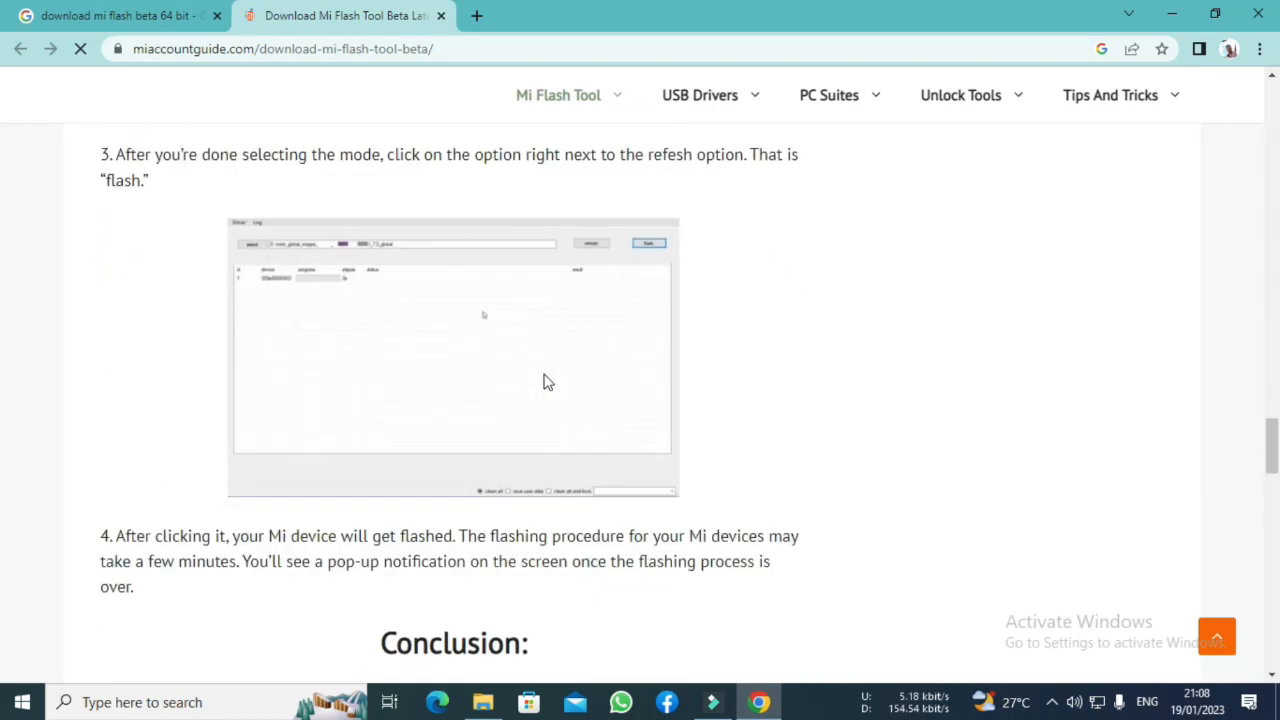
{"action": "scroll", "coordinate": [545, 381], "scroll_direction": "down", "scroll_amount": 6}
{"action": "scroll", "coordinate": [545, 381], "scroll_direction": "up", "scroll_amount": 12}
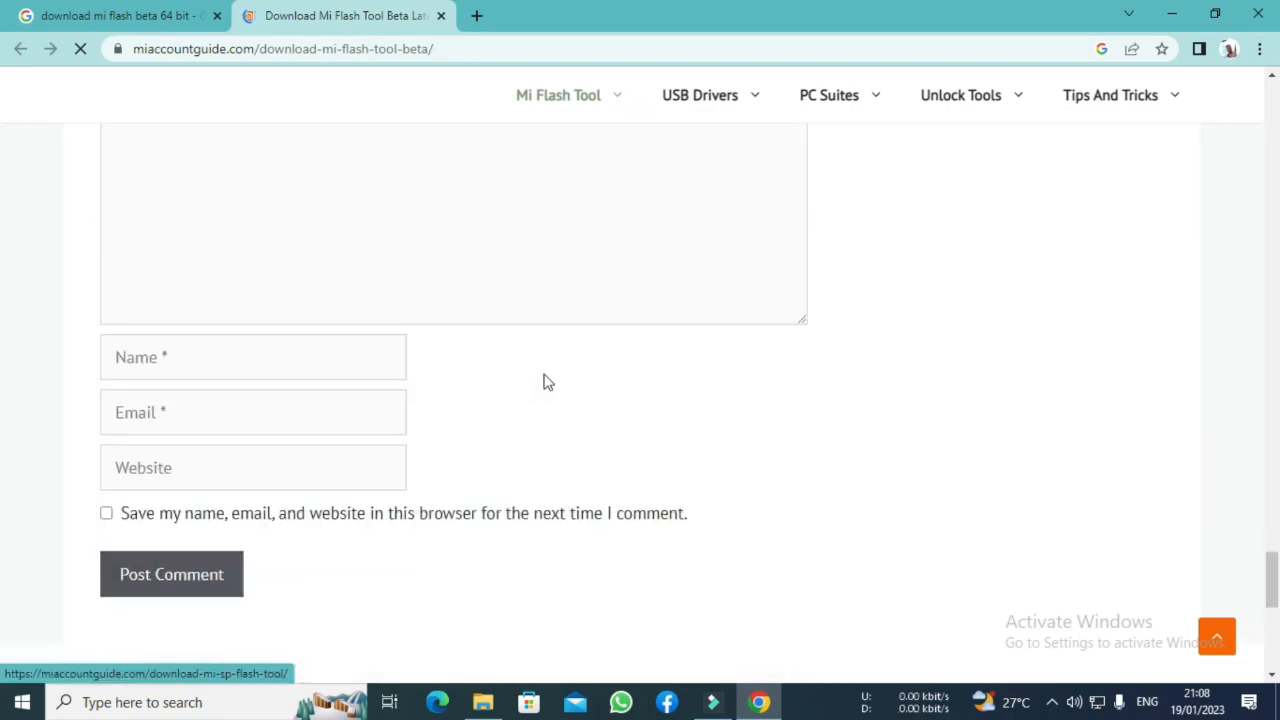
{"action": "scroll", "coordinate": [545, 381], "scroll_direction": "up", "scroll_amount": 10}
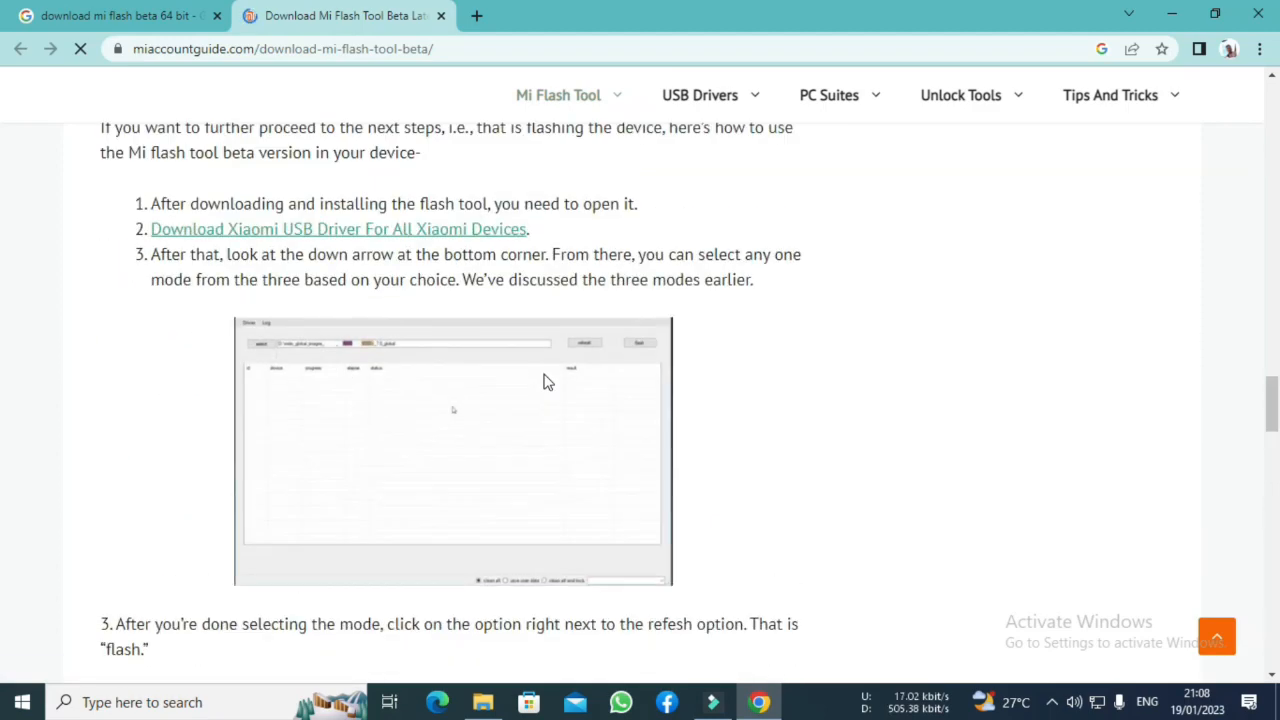
{"action": "scroll", "coordinate": [545, 381], "scroll_direction": "up", "scroll_amount": 3}
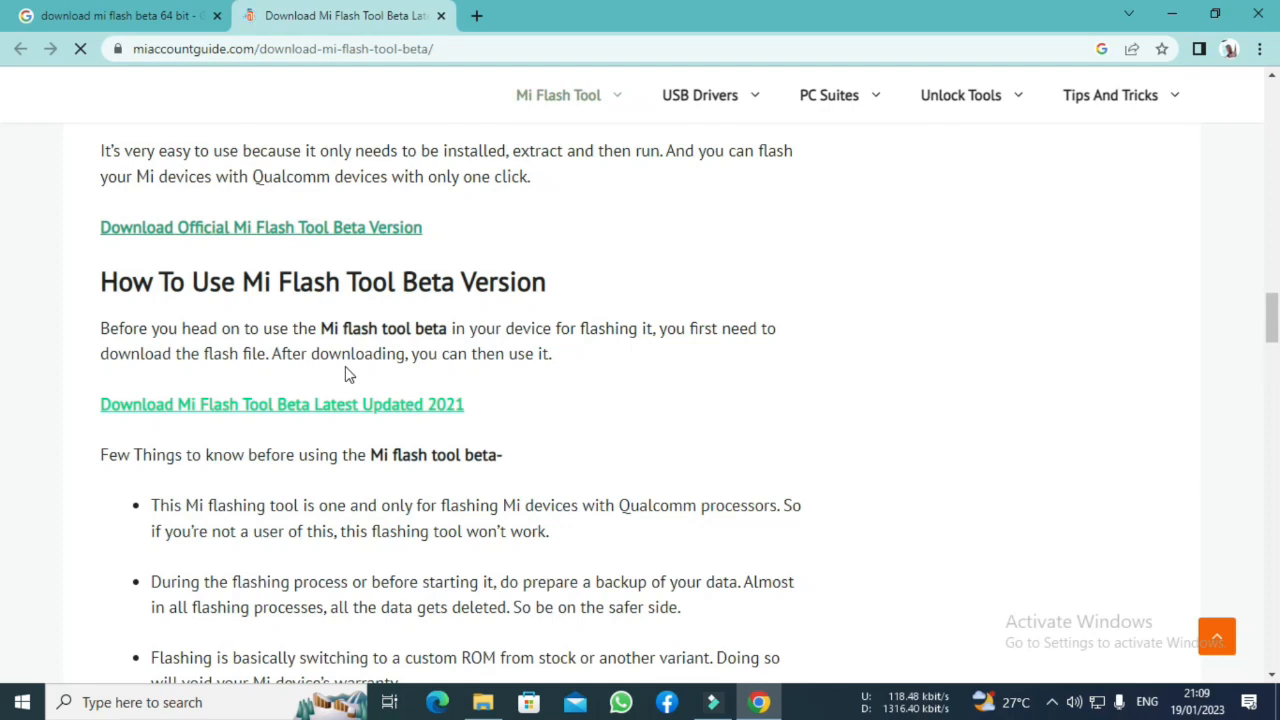
{"action": "left_click", "coordinate": [337, 228]}
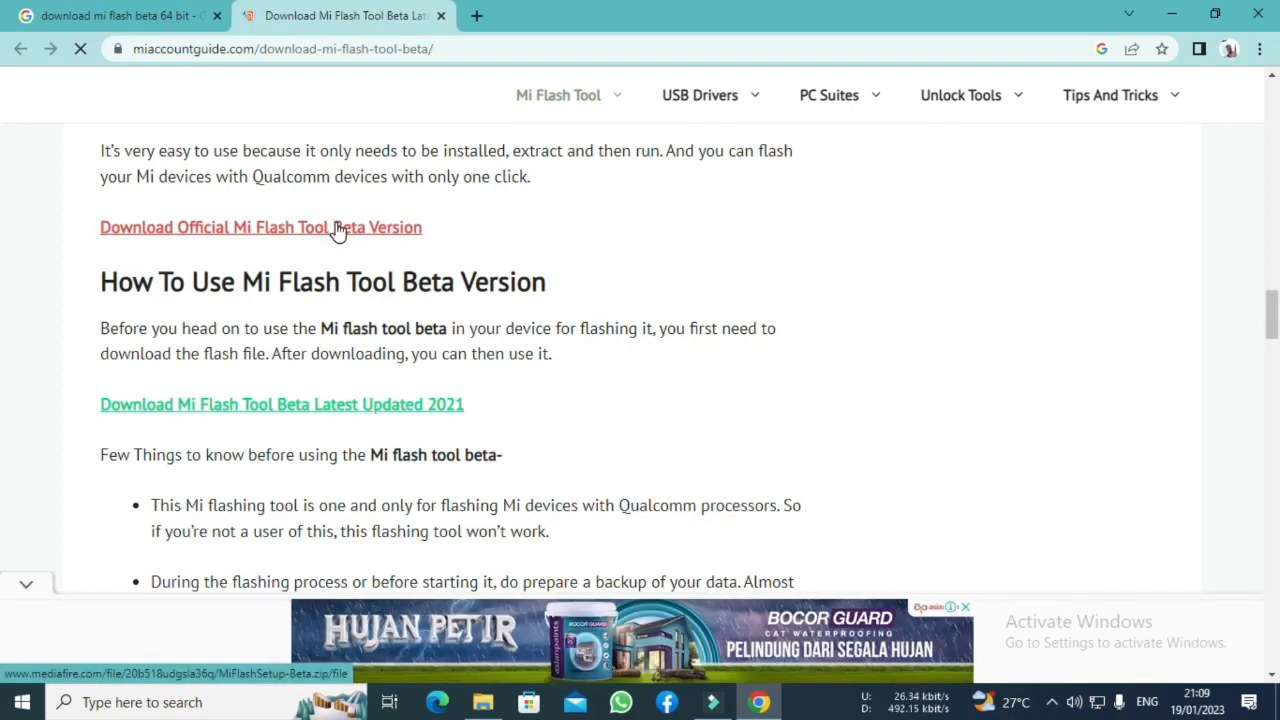
{"action": "left_click", "coordinate": [337, 228]}
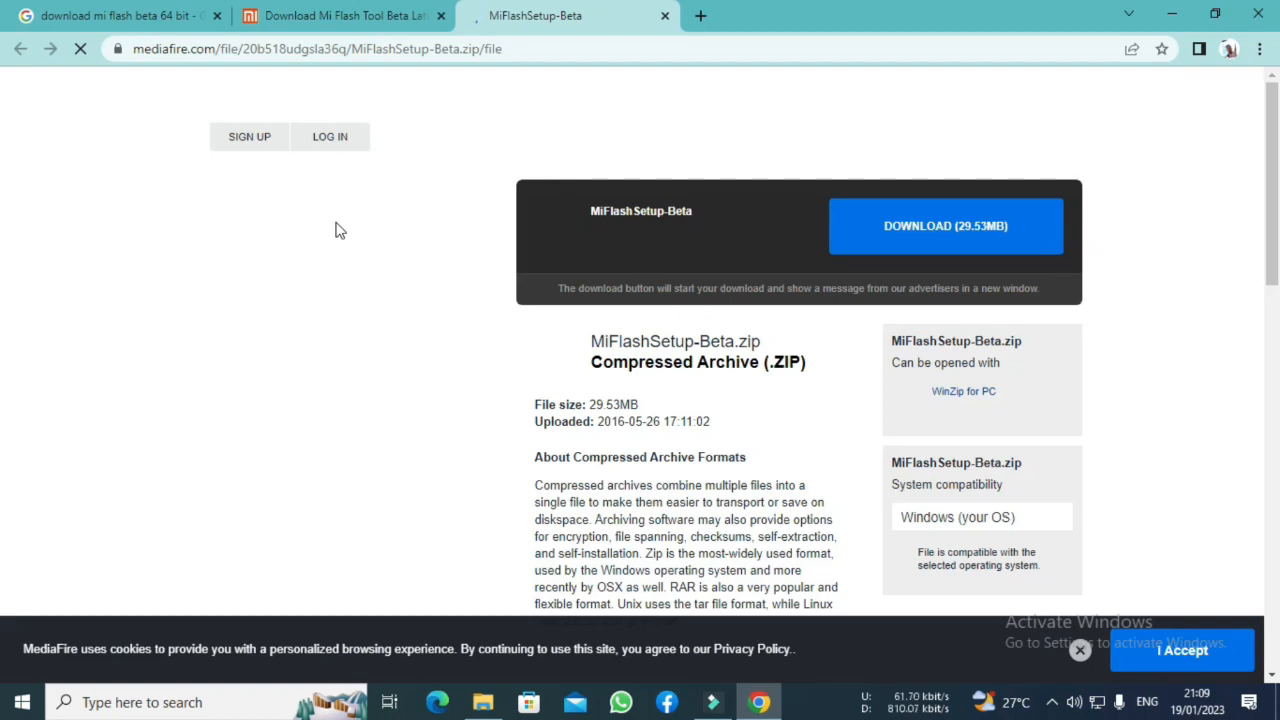
Start the MiFlashSetup-Beta.zip download from MediaFire and cancel it from the browser's downloads list.
{"action": "left_click", "coordinate": [958, 227]}
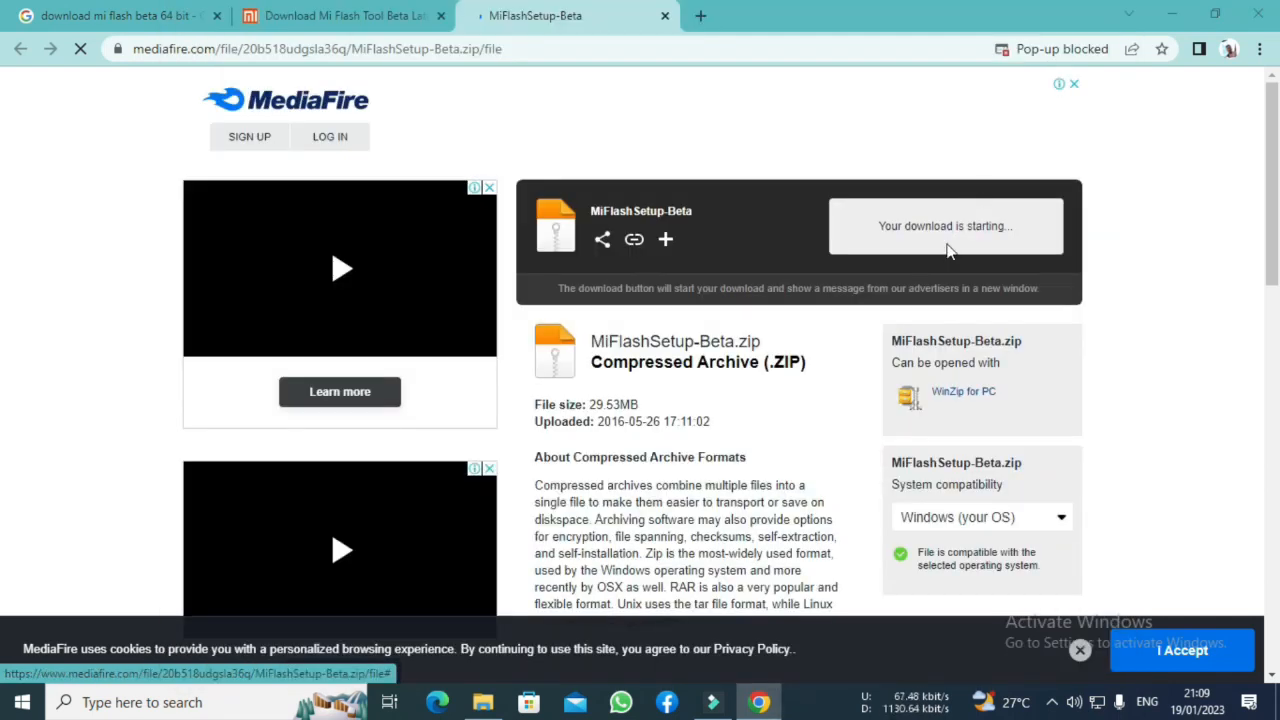
{"action": "left_click", "coordinate": [1080, 650]}
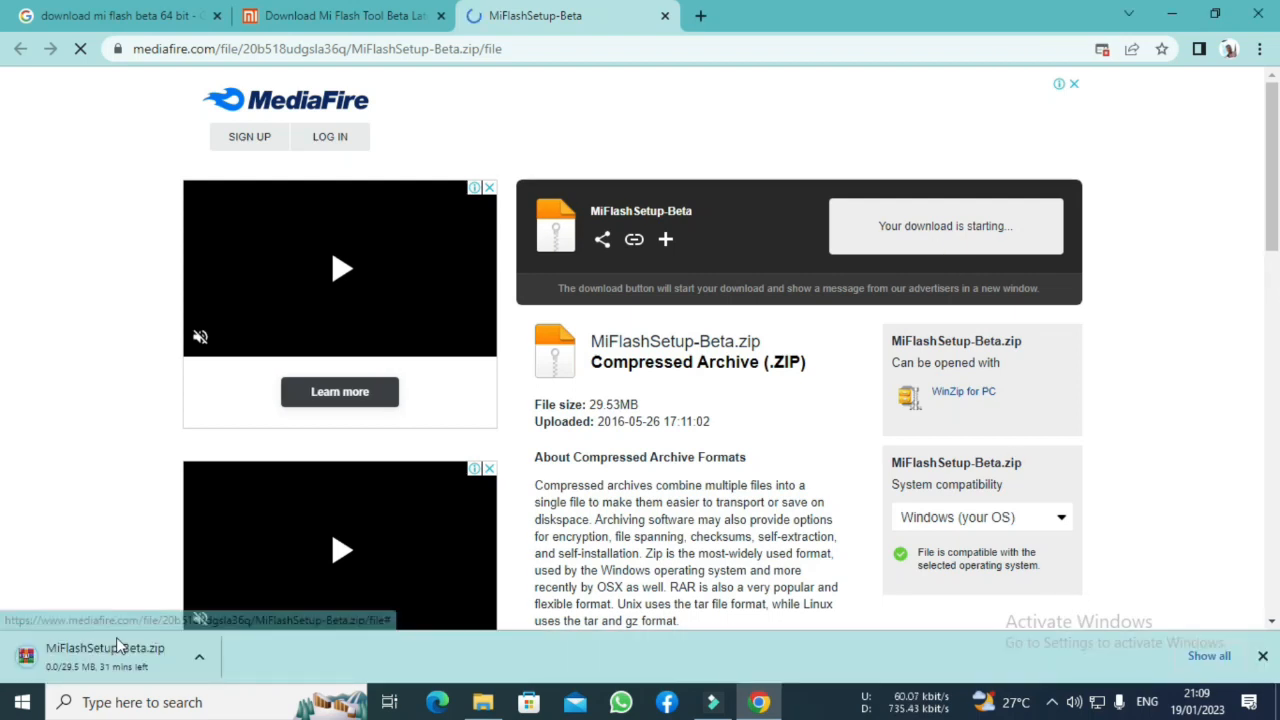
{"action": "left_click", "coordinate": [1196, 658]}
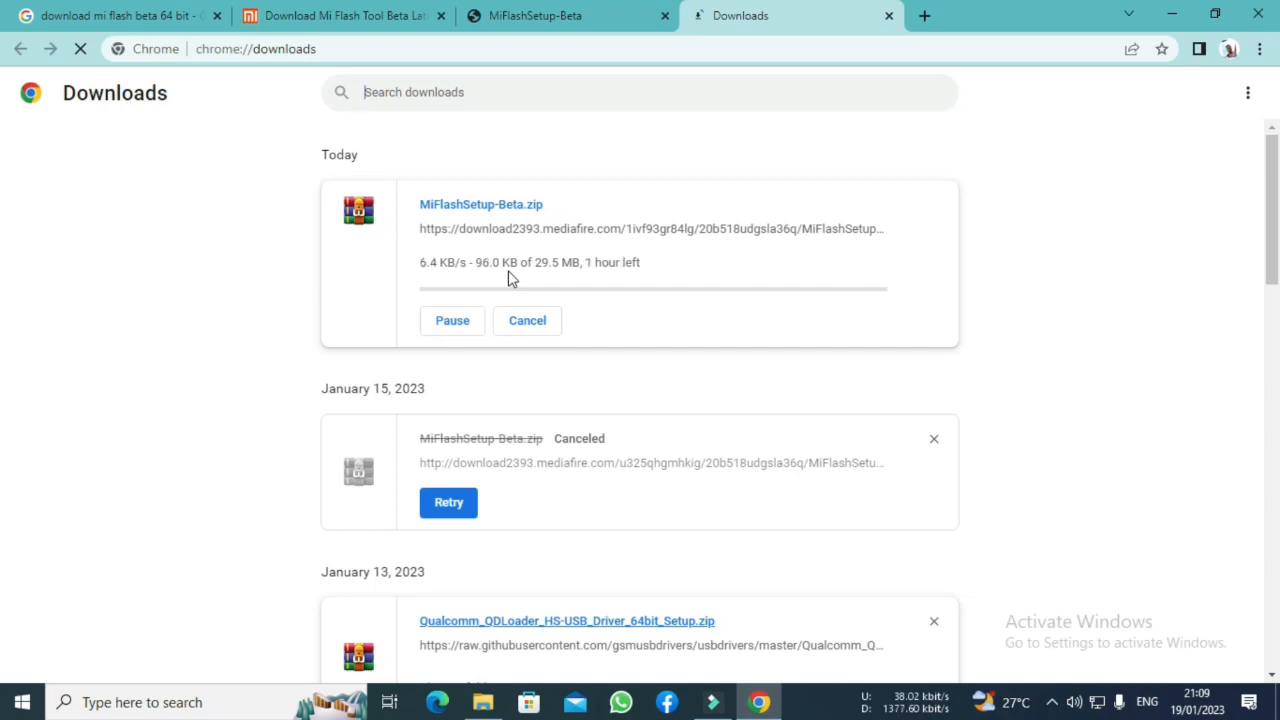
{"action": "left_click", "coordinate": [518, 326]}
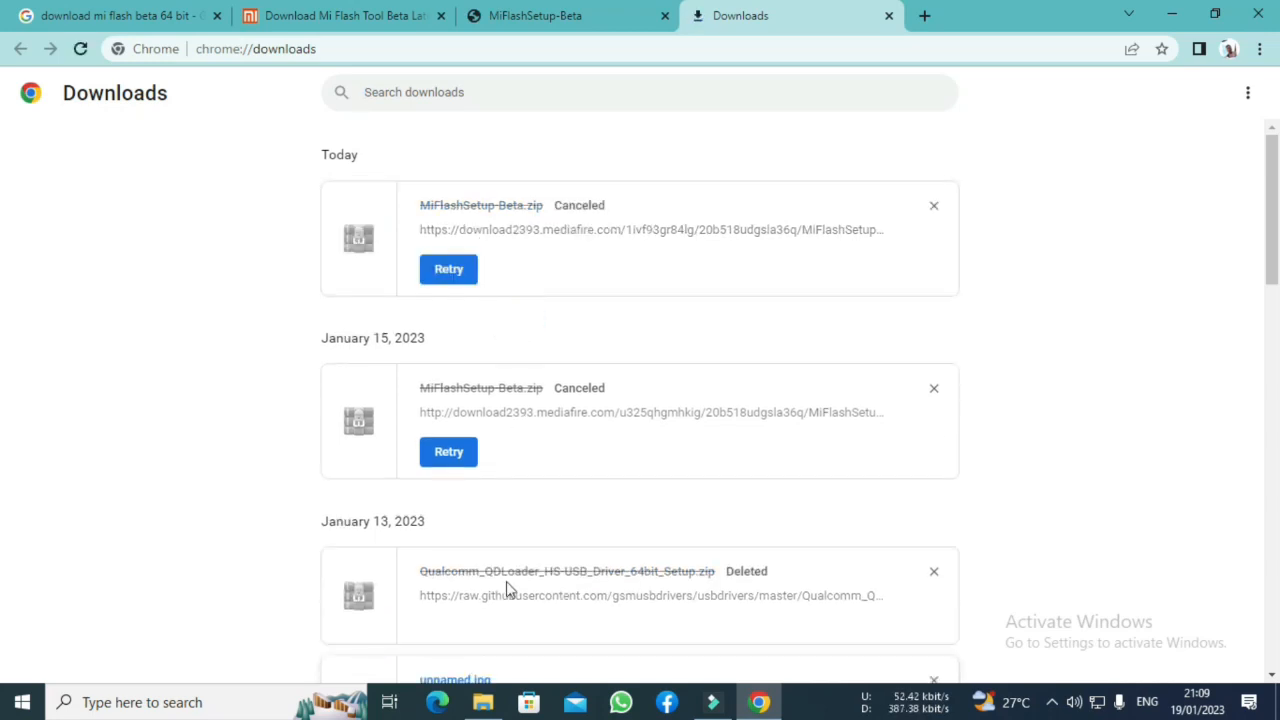
Switch to File Explorer and launch the installation of the MiFlashSetup-Beta Windows Installer file on New Volume (F:).
{"action": "left_click", "coordinate": [490, 704]}
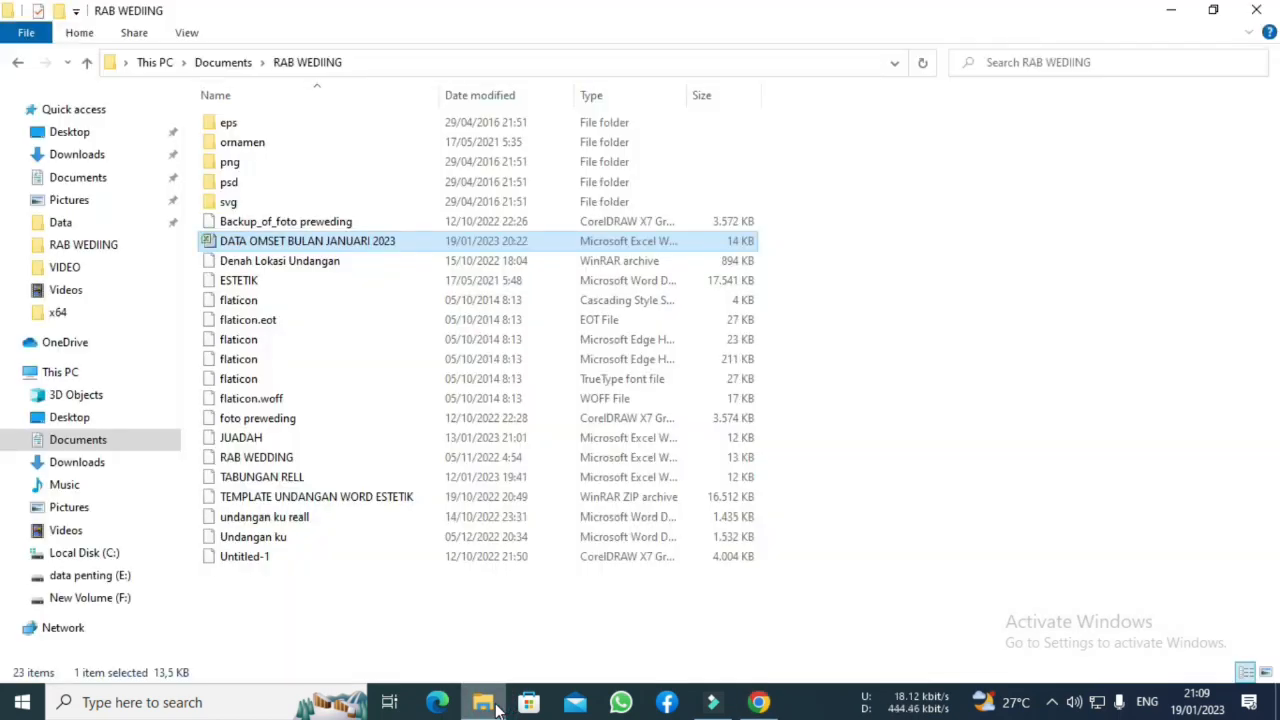
{"action": "left_click", "coordinate": [102, 576]}
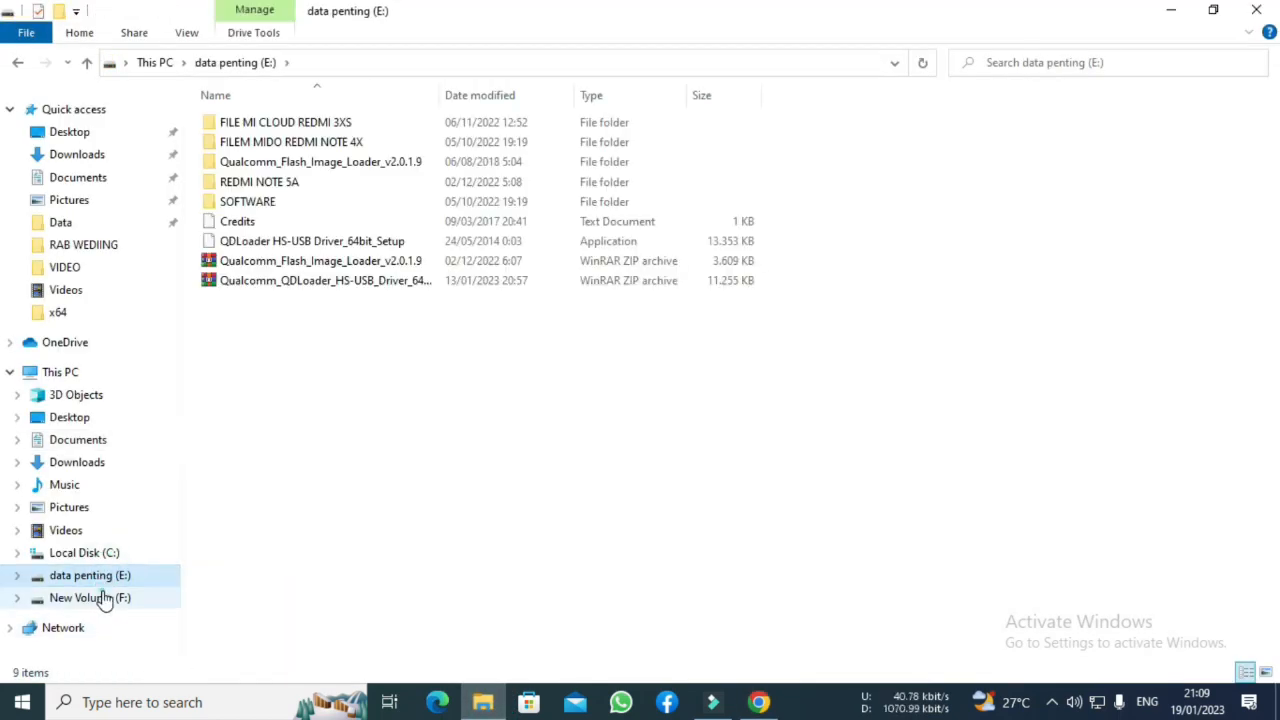
{"action": "left_click", "coordinate": [104, 598]}
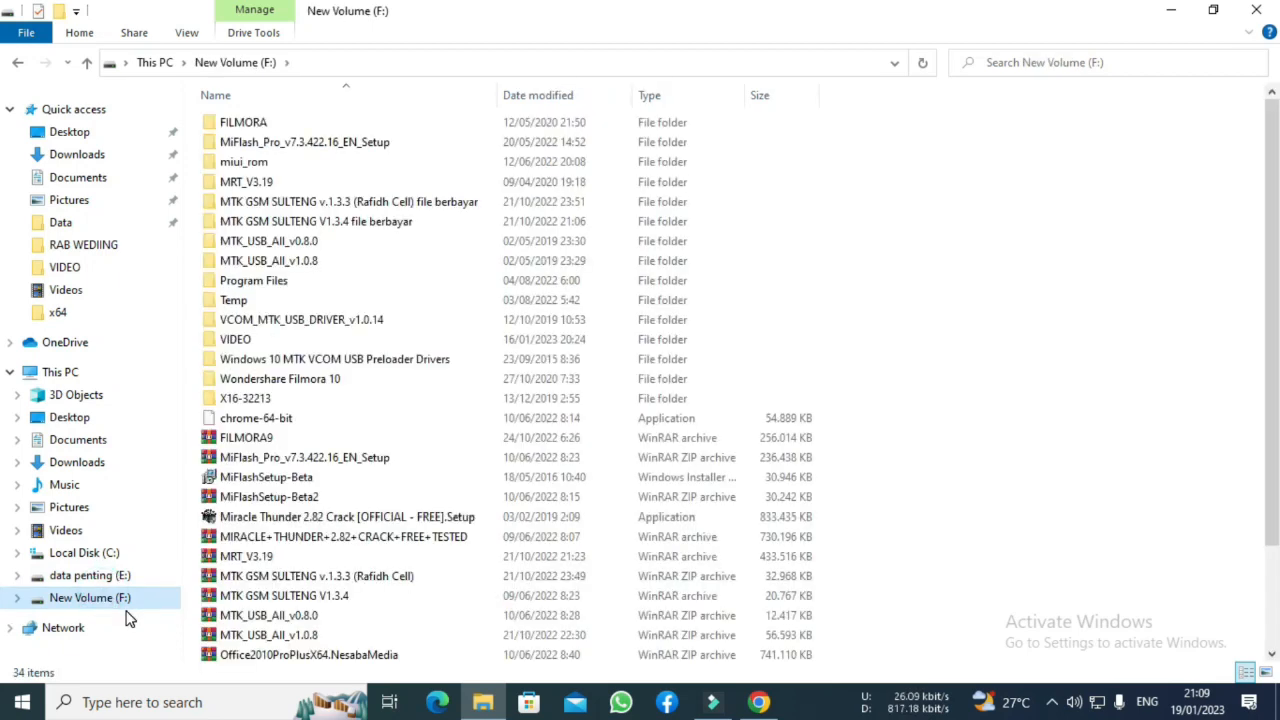
{"action": "double_click", "coordinate": [281, 480]}
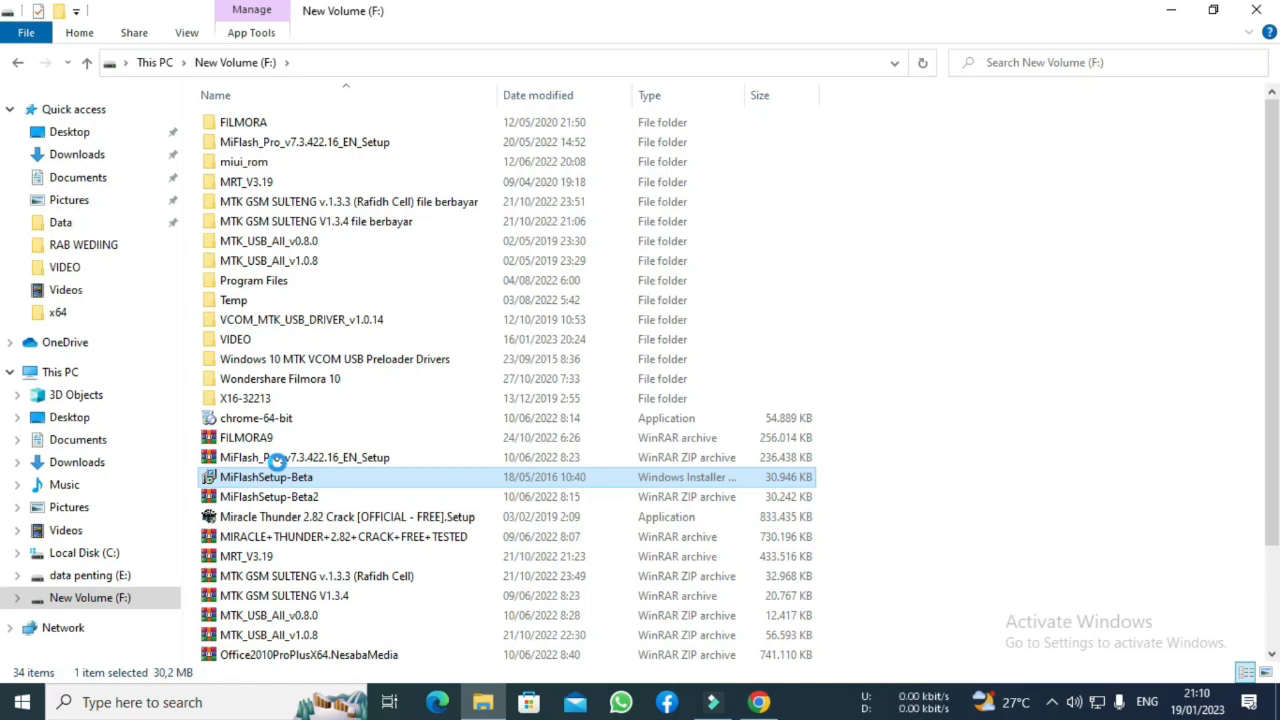
{"action": "right_click", "coordinate": [280, 476]}
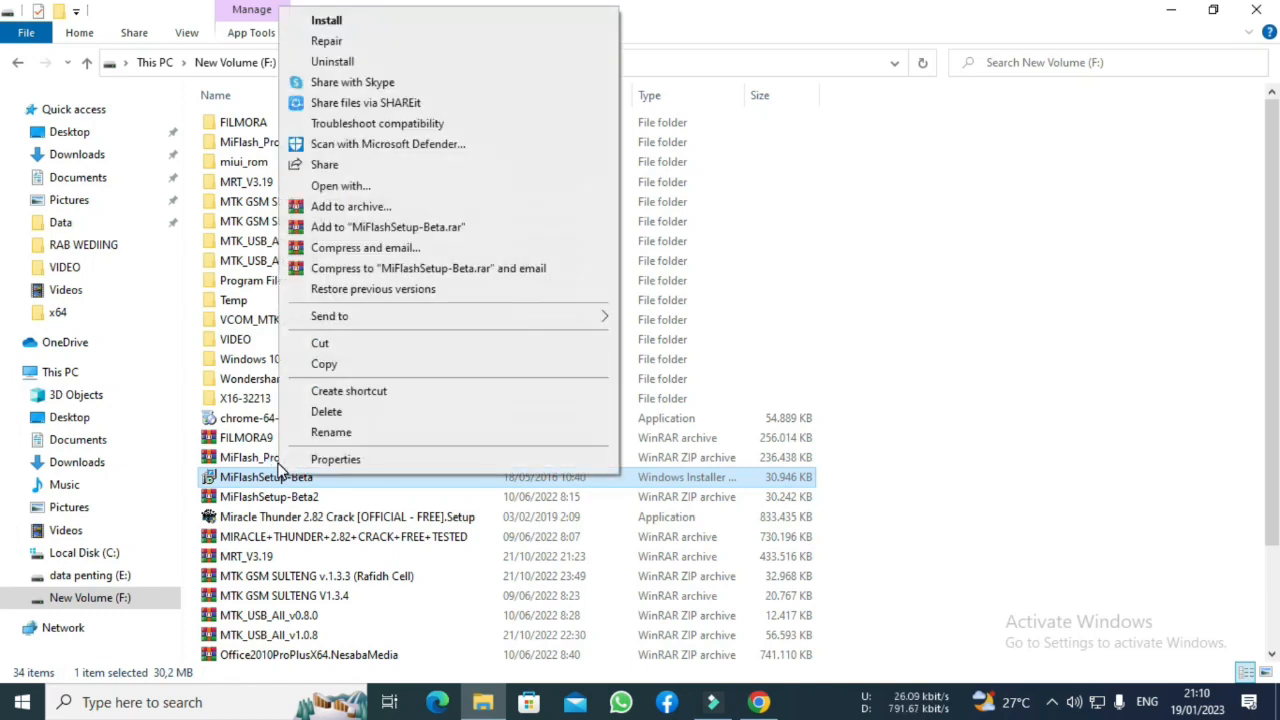
{"action": "left_click", "coordinate": [309, 24]}
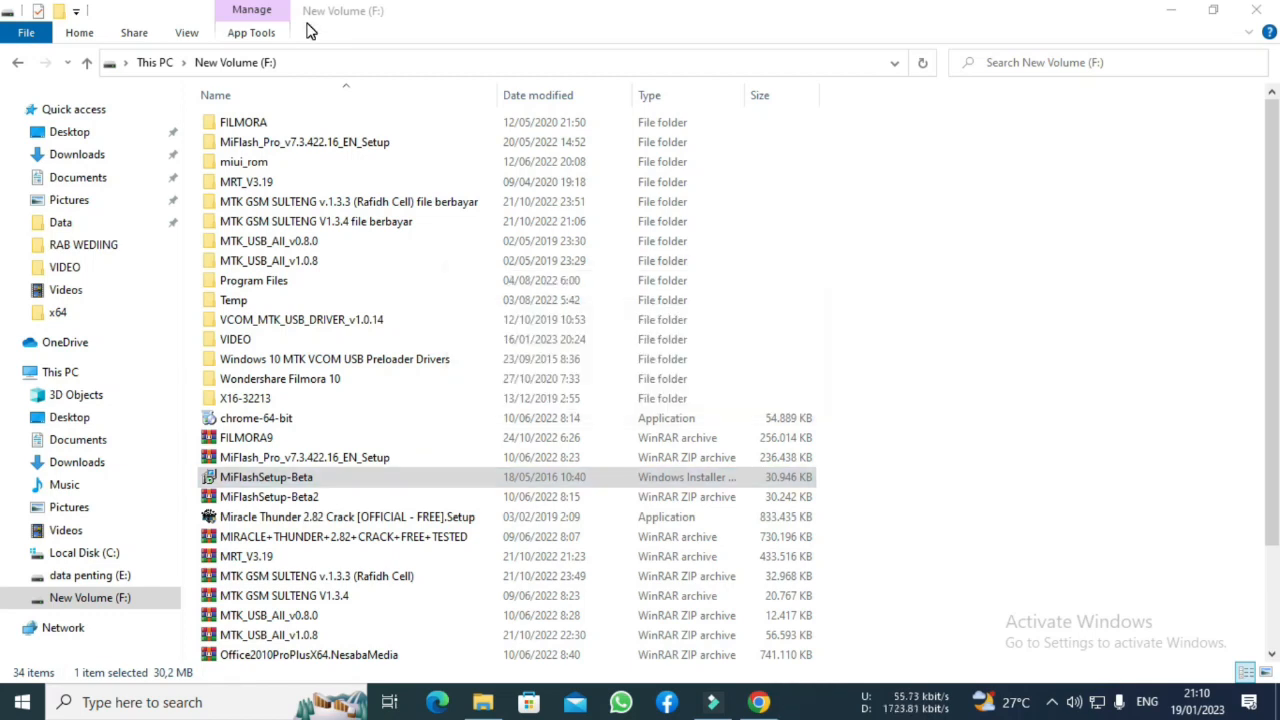
Minimize the File Explorer and browser windows to reveal the desktop.
{"action": "left_click", "coordinate": [1170, 15]}
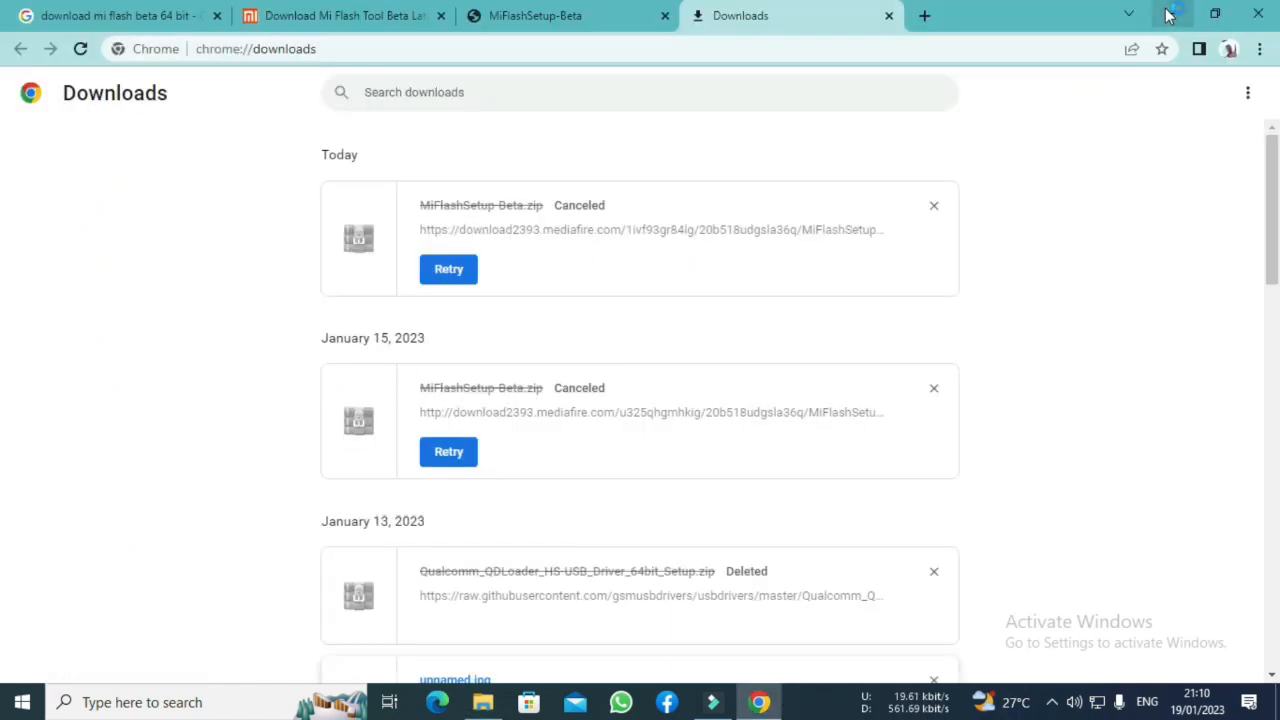
{"action": "left_click", "coordinate": [1163, 12]}
{"action": "right_click", "coordinate": [824, 172]}
{"action": "left_click", "coordinate": [860, 227]}
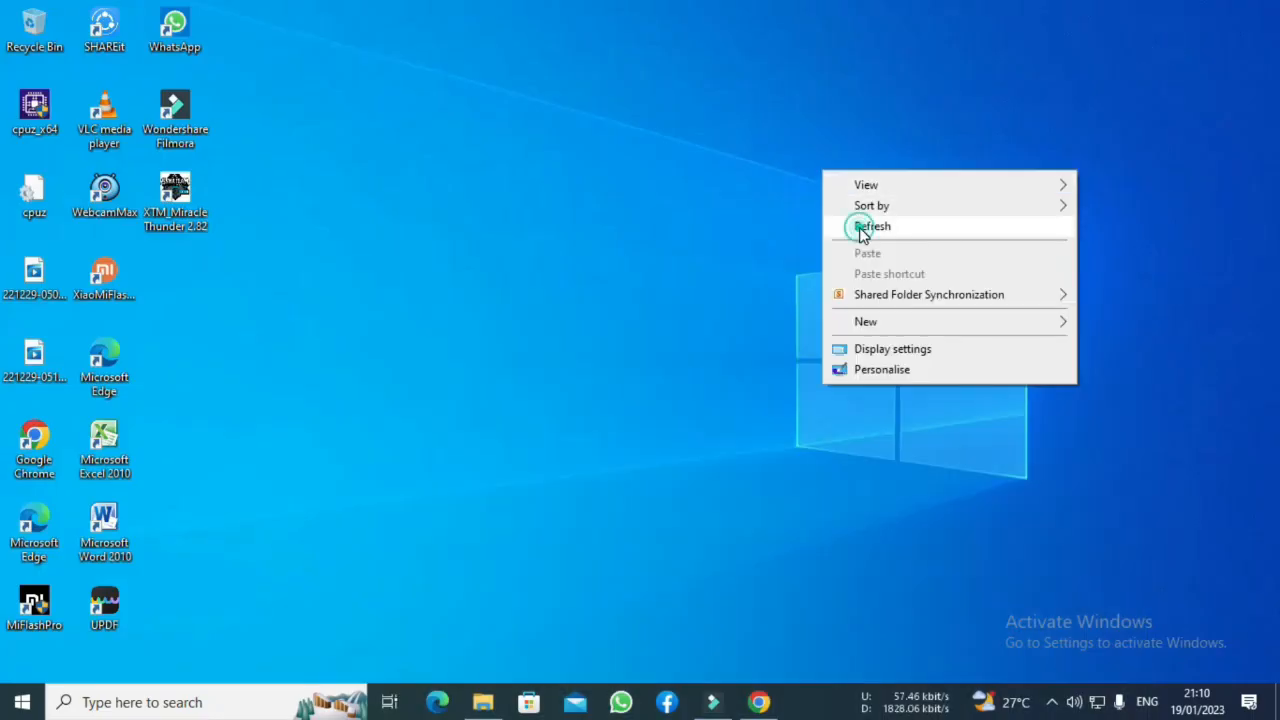
{"action": "right_click", "coordinate": [859, 227]}
{"action": "right_click", "coordinate": [960, 215]}
{"action": "left_click", "coordinate": [997, 272]}
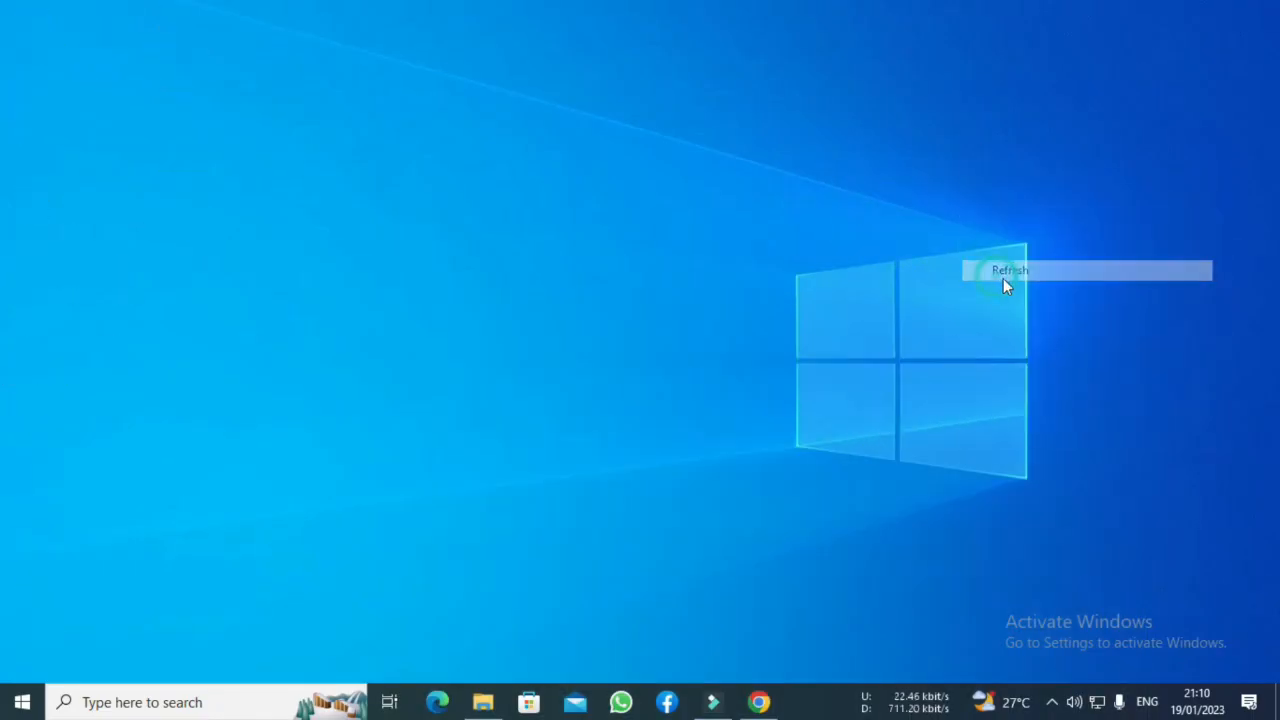
{"action": "right_click", "coordinate": [996, 277]}
{"action": "left_click", "coordinate": [1030, 332]}
{"action": "right_click", "coordinate": [926, 234]}
{"action": "left_click", "coordinate": [960, 290]}
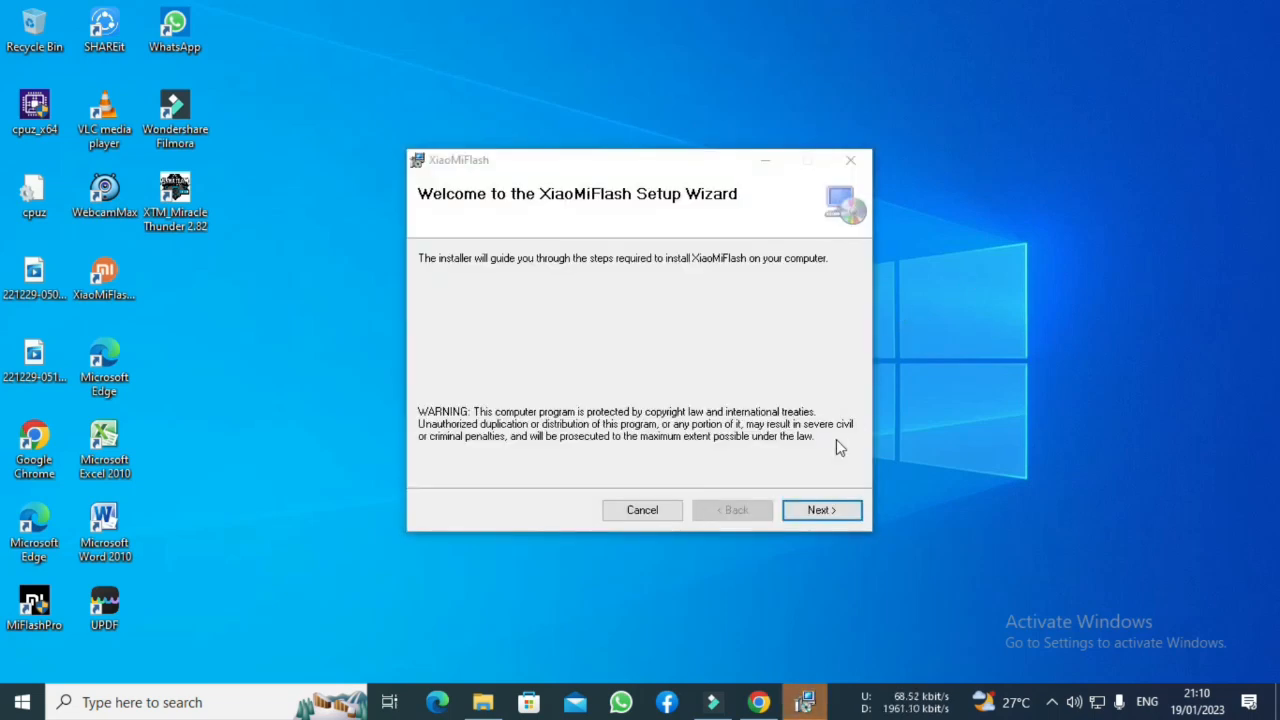
Install XiaoMiFlash for Everyone in the folder C:\XiaoMi\XiaoMiFlash\ through the setup wizard.
{"action": "left_click", "coordinate": [826, 511]}
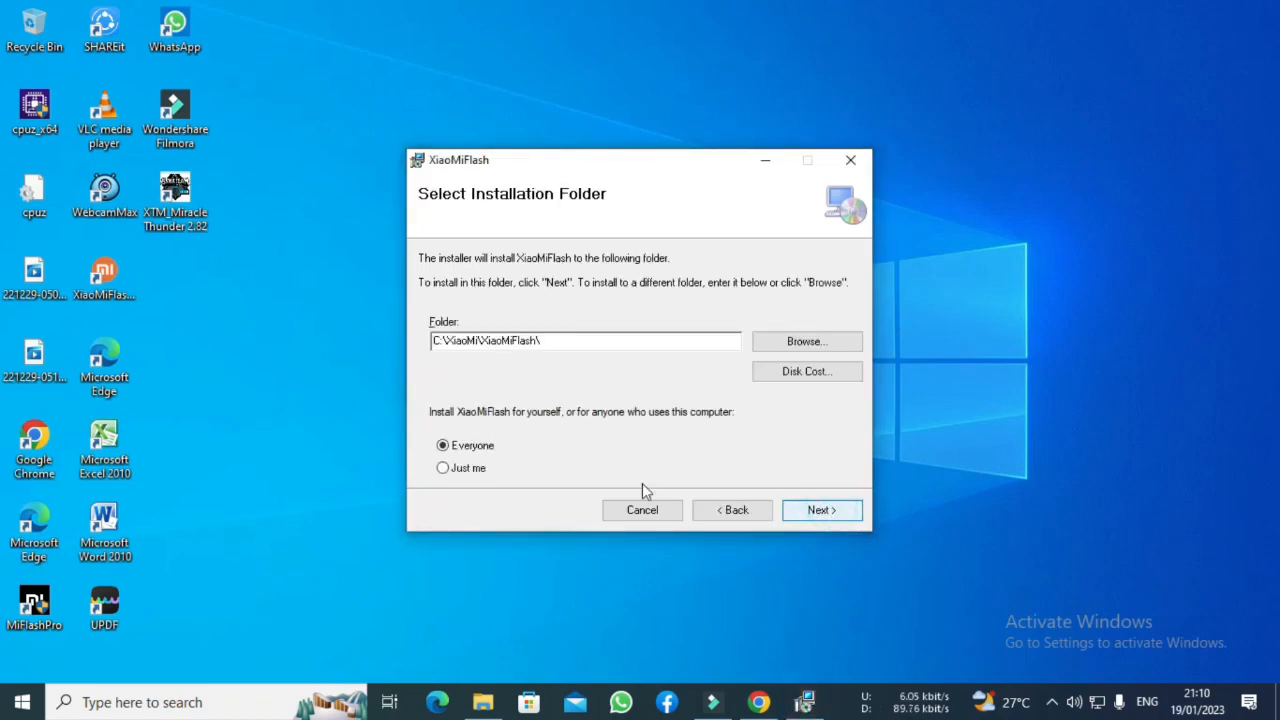
{"action": "left_click", "coordinate": [466, 445]}
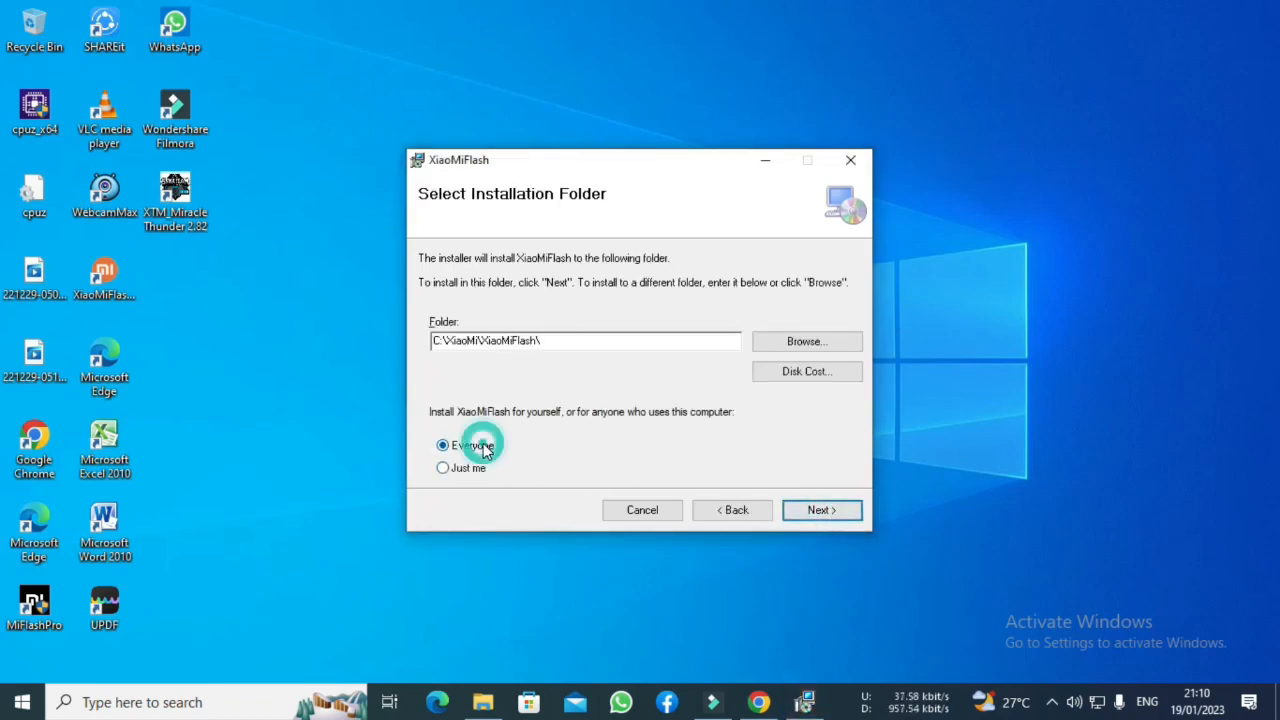
{"action": "left_click", "coordinate": [807, 502]}
{"action": "left_click", "coordinate": [807, 502]}
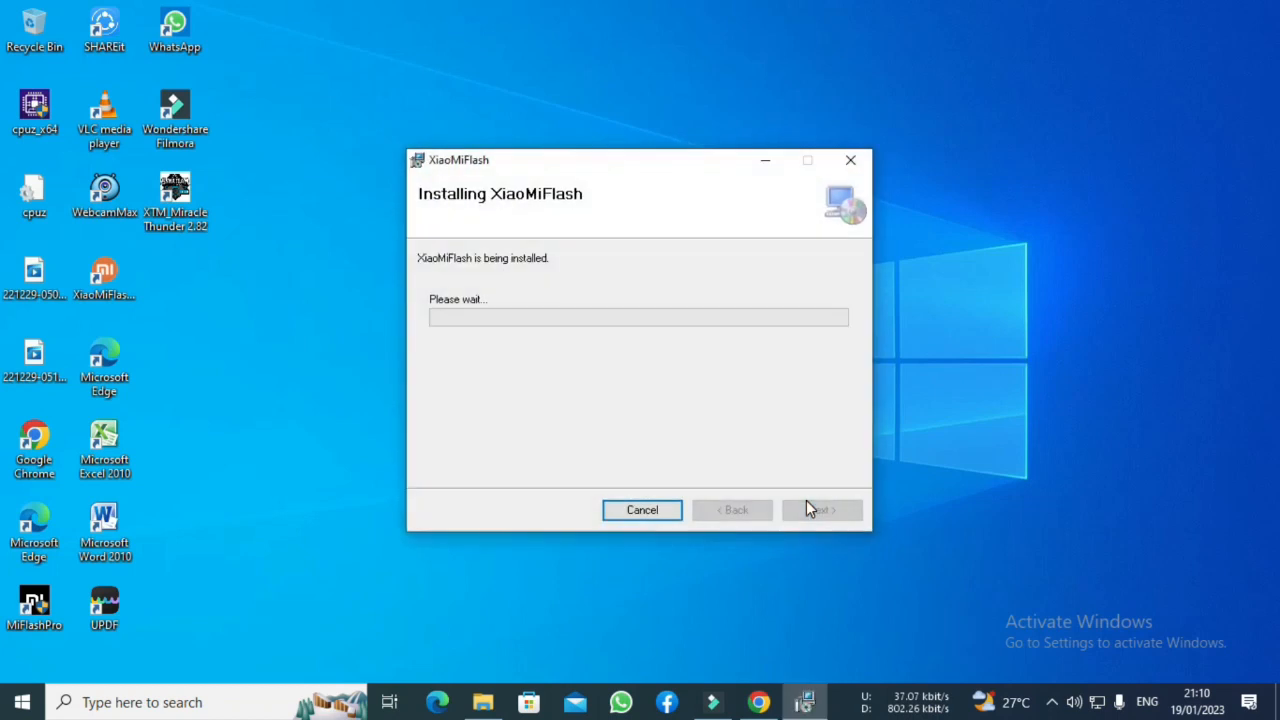
{"action": "left_click", "coordinate": [434, 320]}
{"action": "right_click", "coordinate": [1023, 241]}
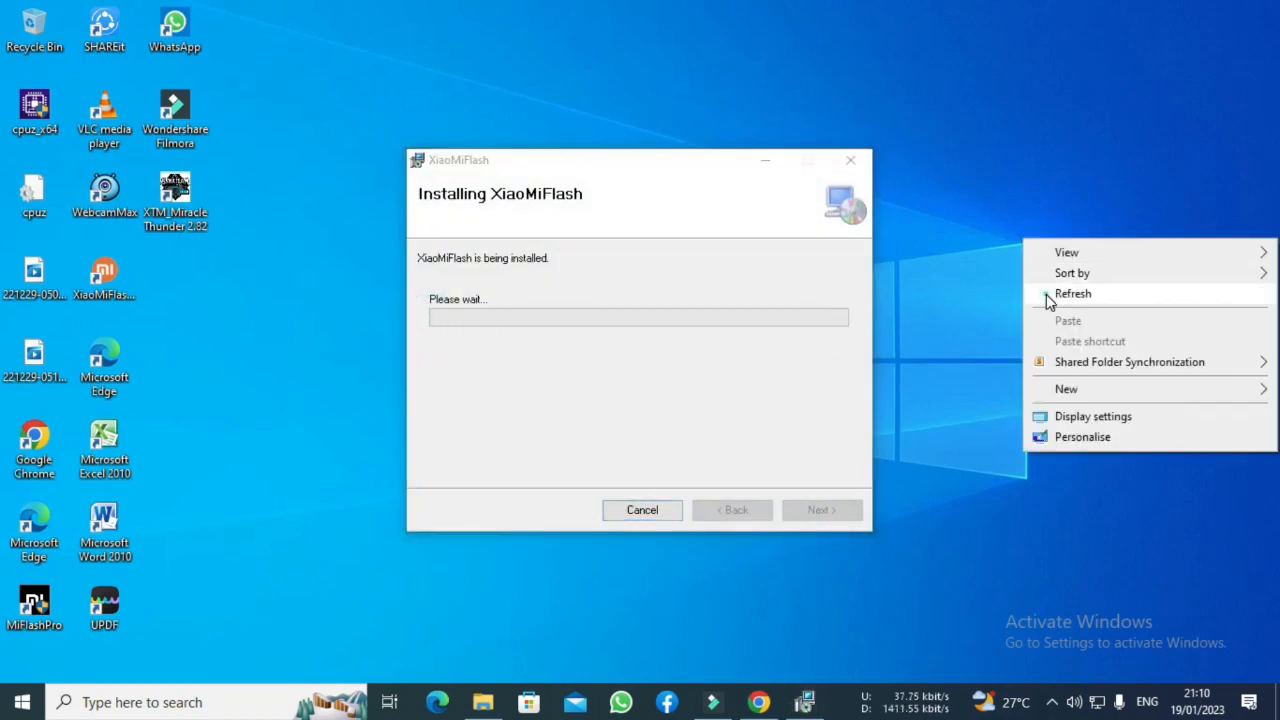
{"action": "right_click", "coordinate": [1022, 294]}
{"action": "left_click", "coordinate": [1069, 350]}
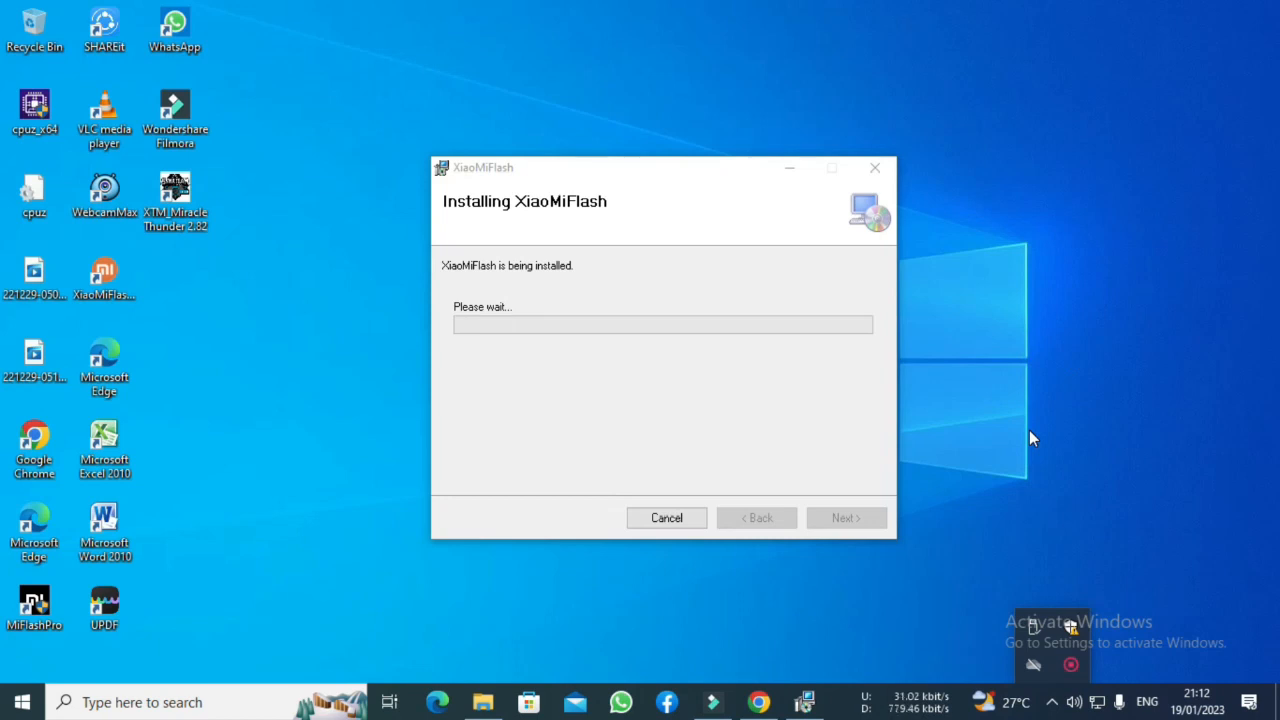
{"action": "right_click", "coordinate": [976, 346]}
{"action": "left_click", "coordinate": [980, 347]}
{"action": "right_click", "coordinate": [1000, 403]}
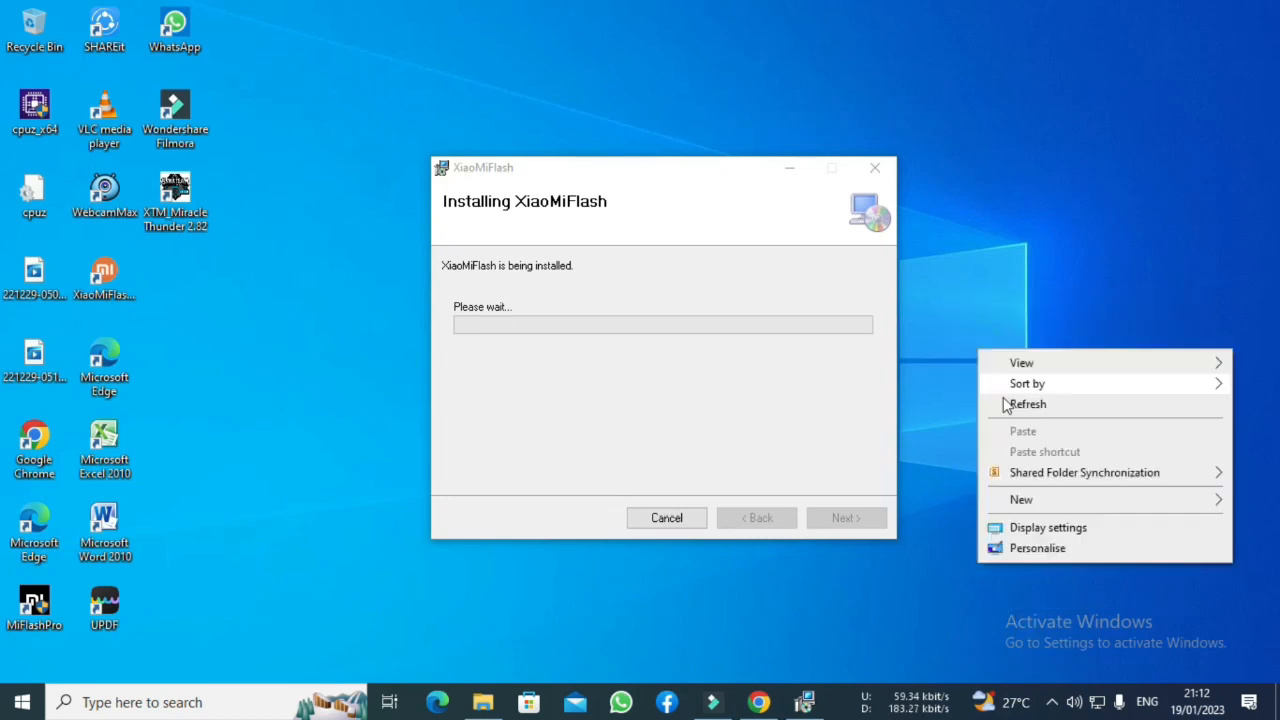
{"action": "left_click", "coordinate": [1000, 403]}
{"action": "right_click", "coordinate": [1030, 457]}
{"action": "left_click", "coordinate": [1037, 458]}
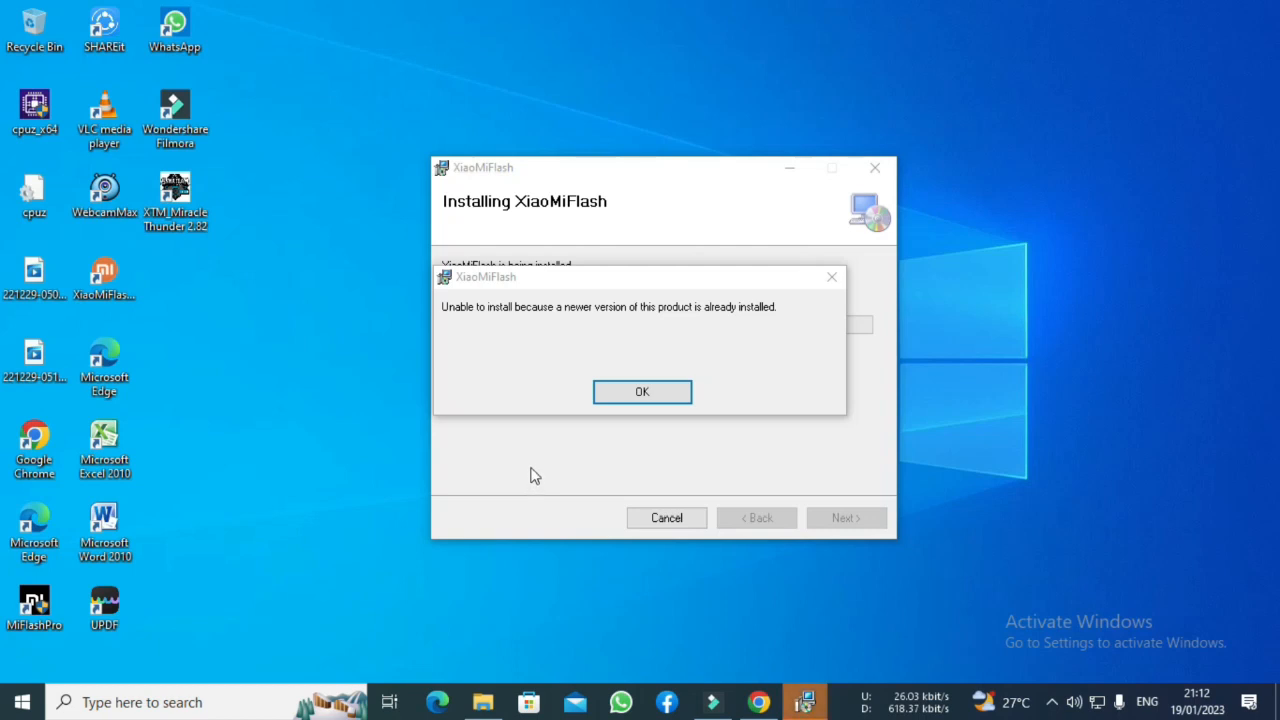
Dismiss the installer's message and close the XiaoMiFlash setup wizard.
{"action": "left_click", "coordinate": [642, 392]}
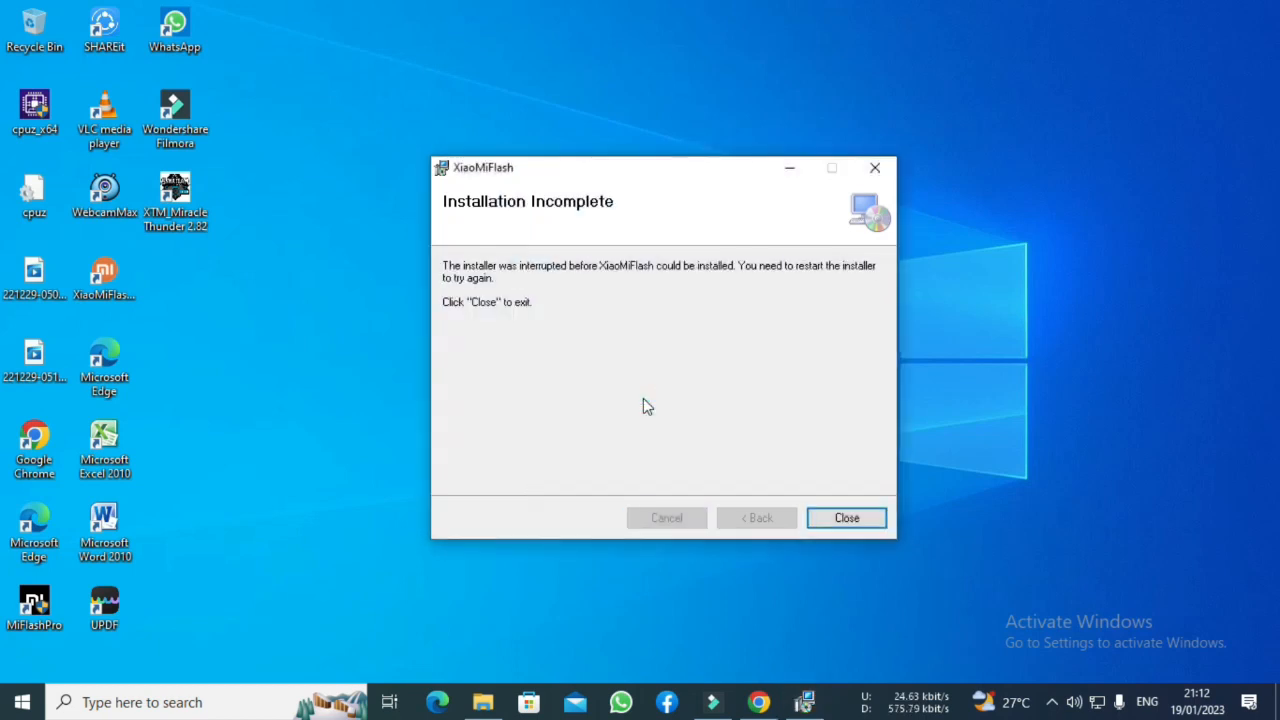
{"action": "left_click", "coordinate": [852, 520]}
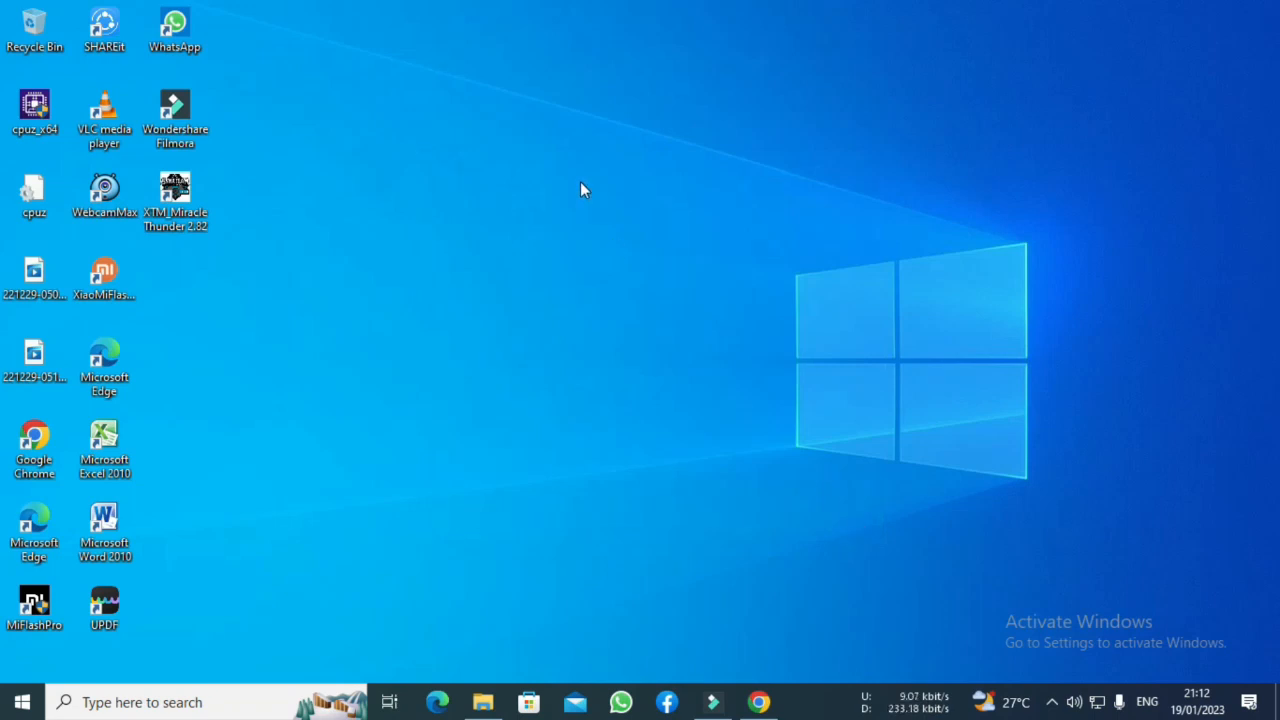
{"action": "right_click", "coordinate": [581, 183]}
{"action": "right_click", "coordinate": [618, 234]}
{"action": "right_click", "coordinate": [648, 288]}
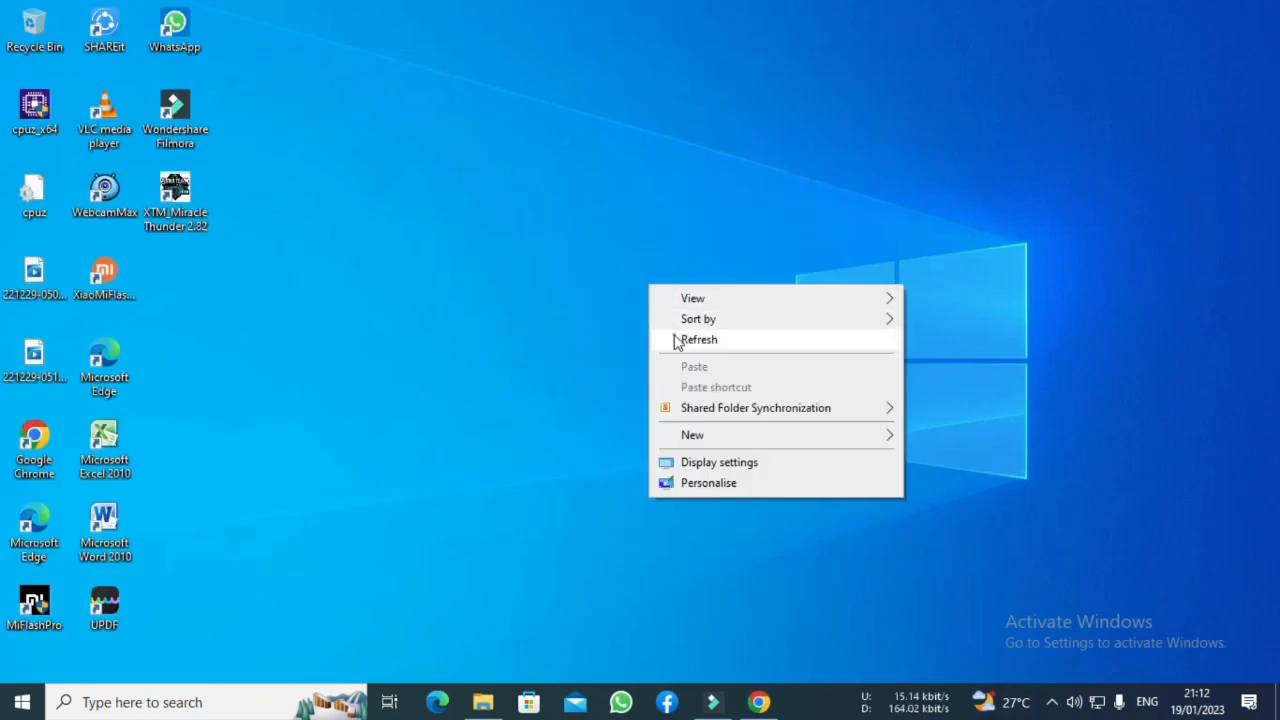
{"action": "left_click", "coordinate": [674, 339]}
{"action": "right_click", "coordinate": [490, 225]}
{"action": "left_click", "coordinate": [538, 279]}
{"action": "right_click", "coordinate": [538, 279]}
{"action": "left_click", "coordinate": [576, 337]}
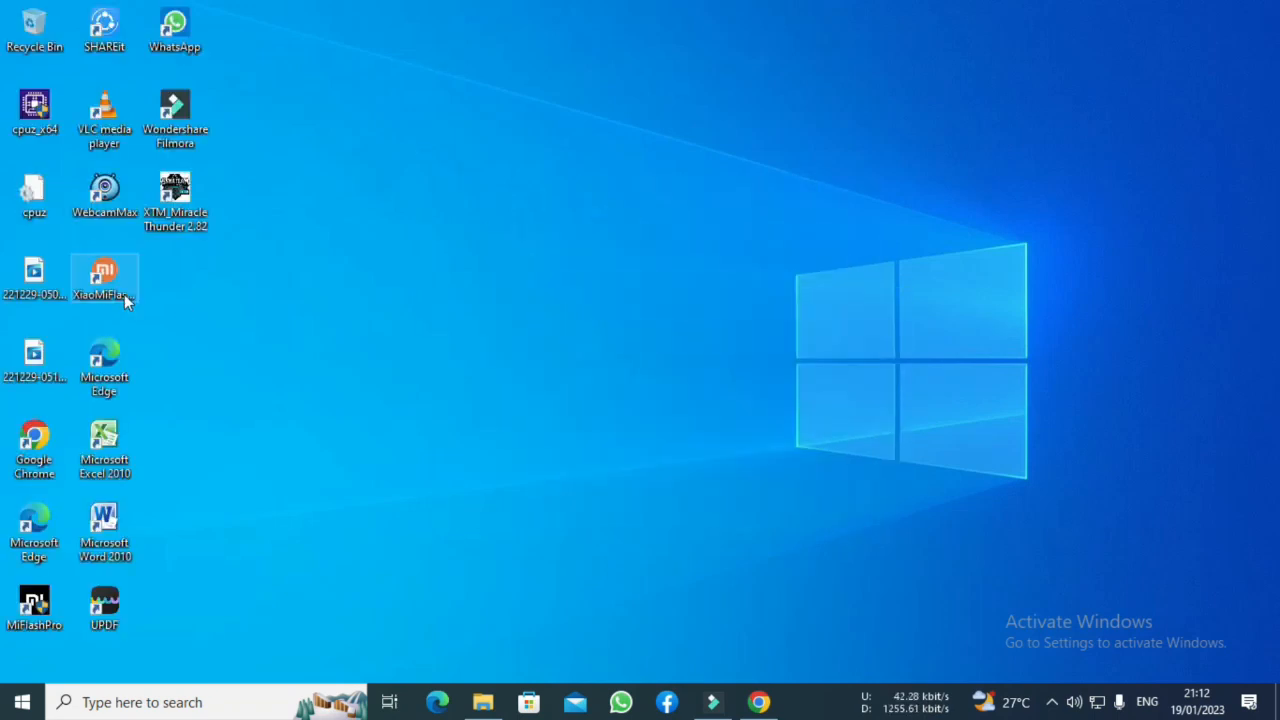
Launch XiaoMiFlash from its desktop shortcut and refresh the device list.
{"action": "left_click", "coordinate": [110, 289]}
{"action": "left_click", "coordinate": [515, 497]}
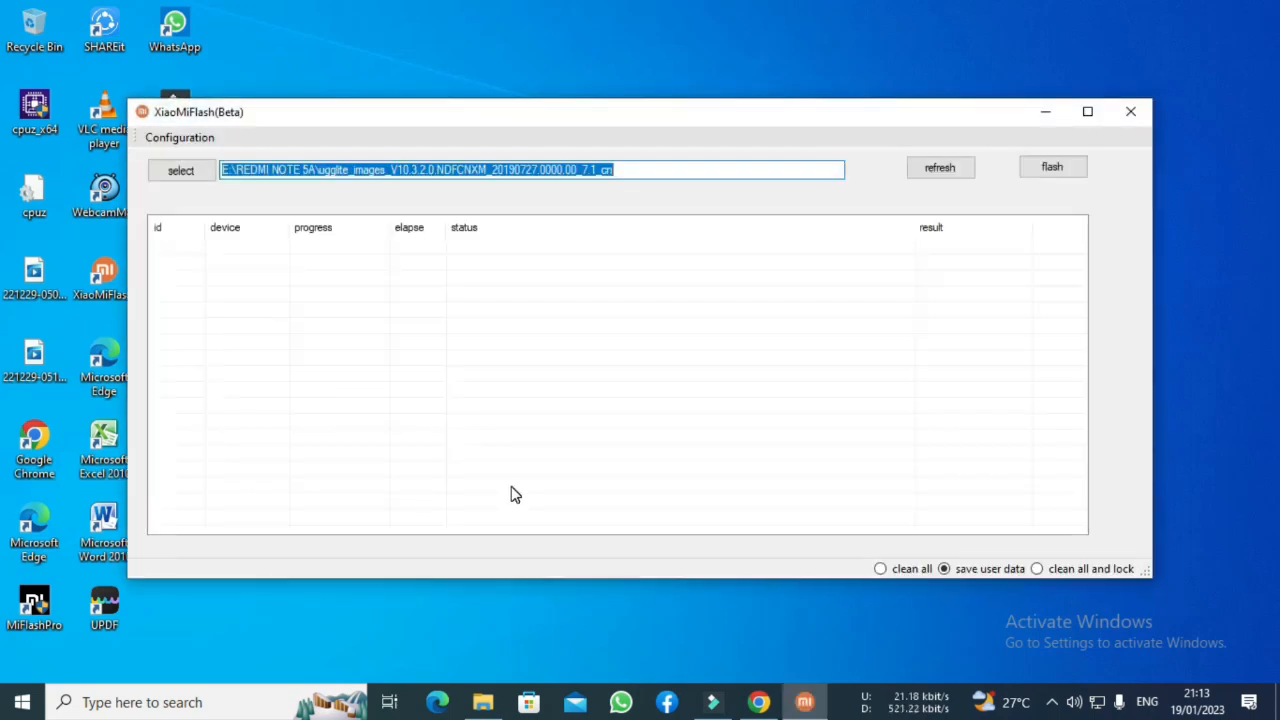
{"action": "left_click", "coordinate": [944, 172]}
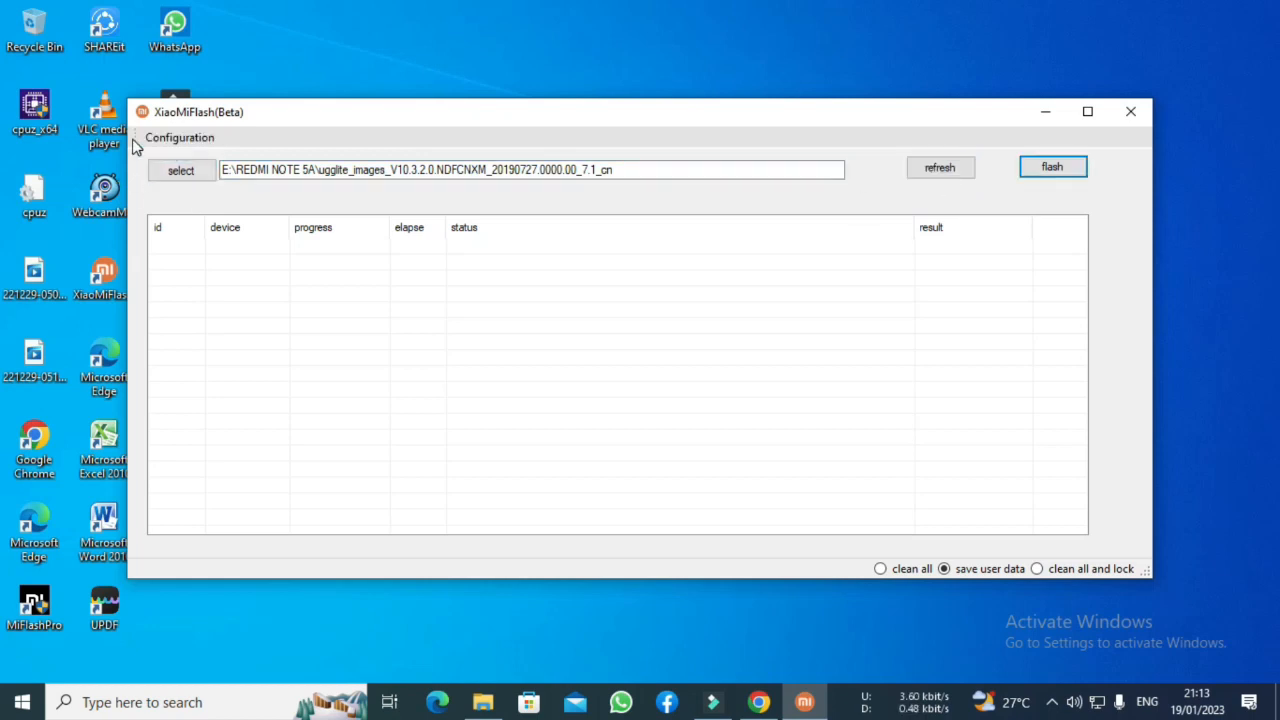
Choose the clean all flashing option and close XiaoMiFlash.
{"action": "left_click", "coordinate": [924, 578]}
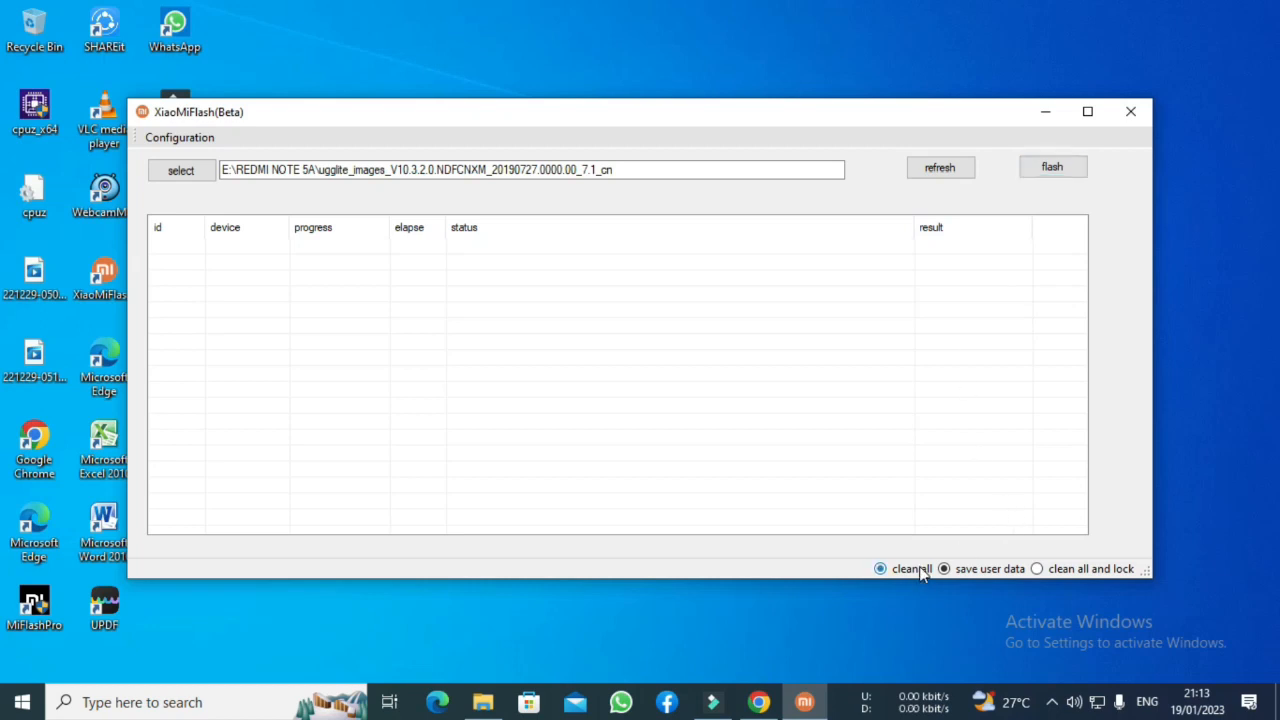
{"action": "left_click", "coordinate": [1130, 112]}
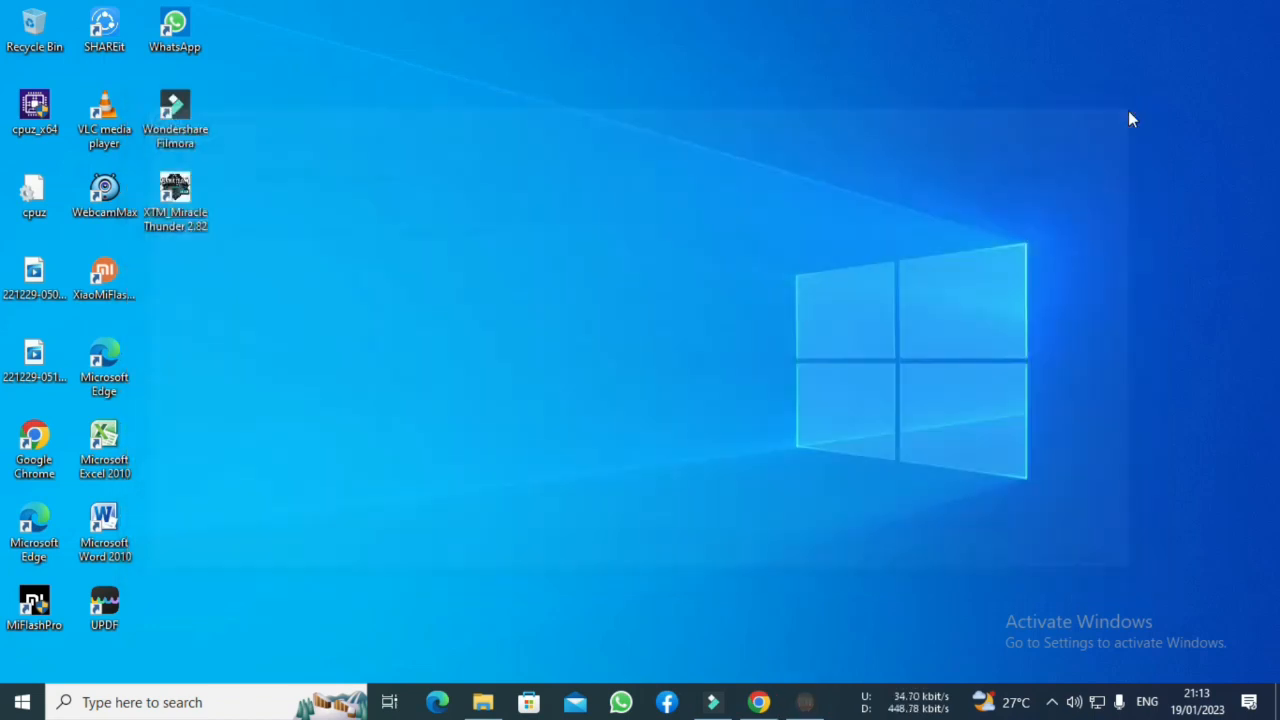
{"action": "right_click", "coordinate": [660, 137]}
{"action": "left_click", "coordinate": [700, 193]}
{"action": "right_click", "coordinate": [692, 188]}
{"action": "left_click", "coordinate": [735, 245]}
{"action": "right_click", "coordinate": [736, 246]}
{"action": "left_click", "coordinate": [778, 302]}
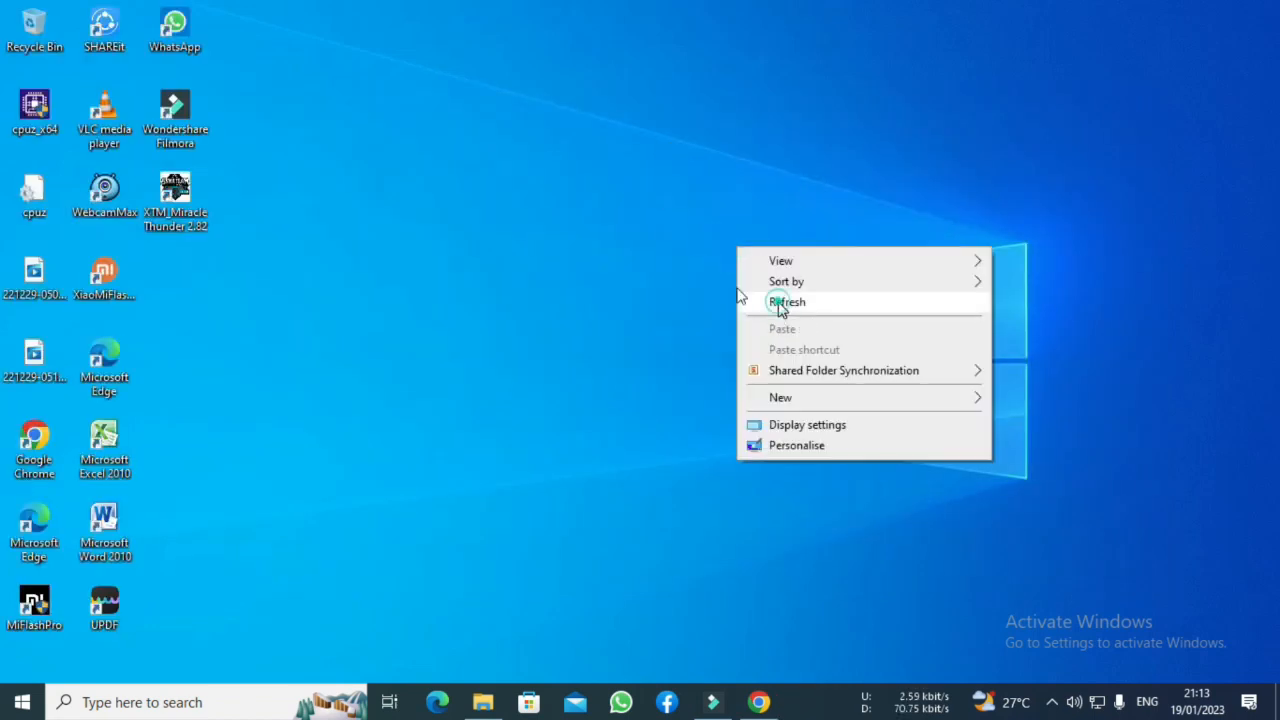
{"action": "right_click", "coordinate": [603, 257]}
{"action": "left_click", "coordinate": [641, 313]}
{"action": "left_click", "coordinate": [1056, 702]}
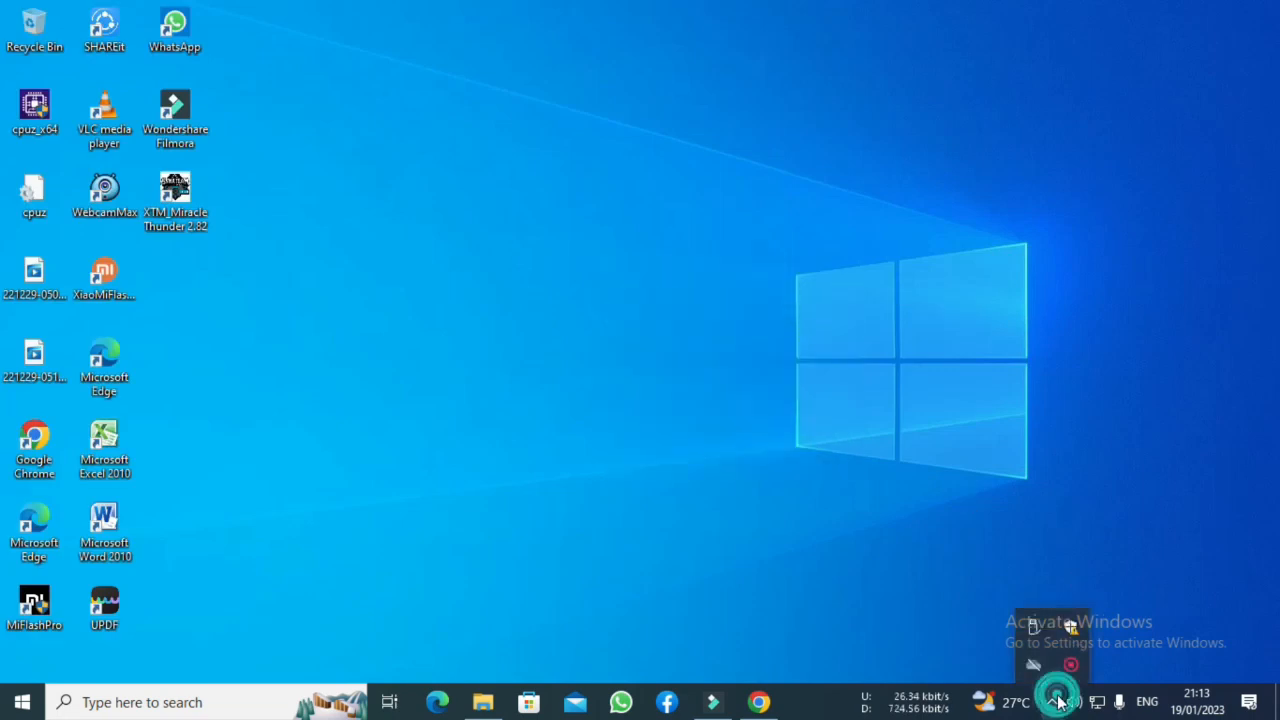
{"action": "right_click", "coordinate": [1064, 659]}
{"action": "left_click", "coordinate": [1070, 665]}
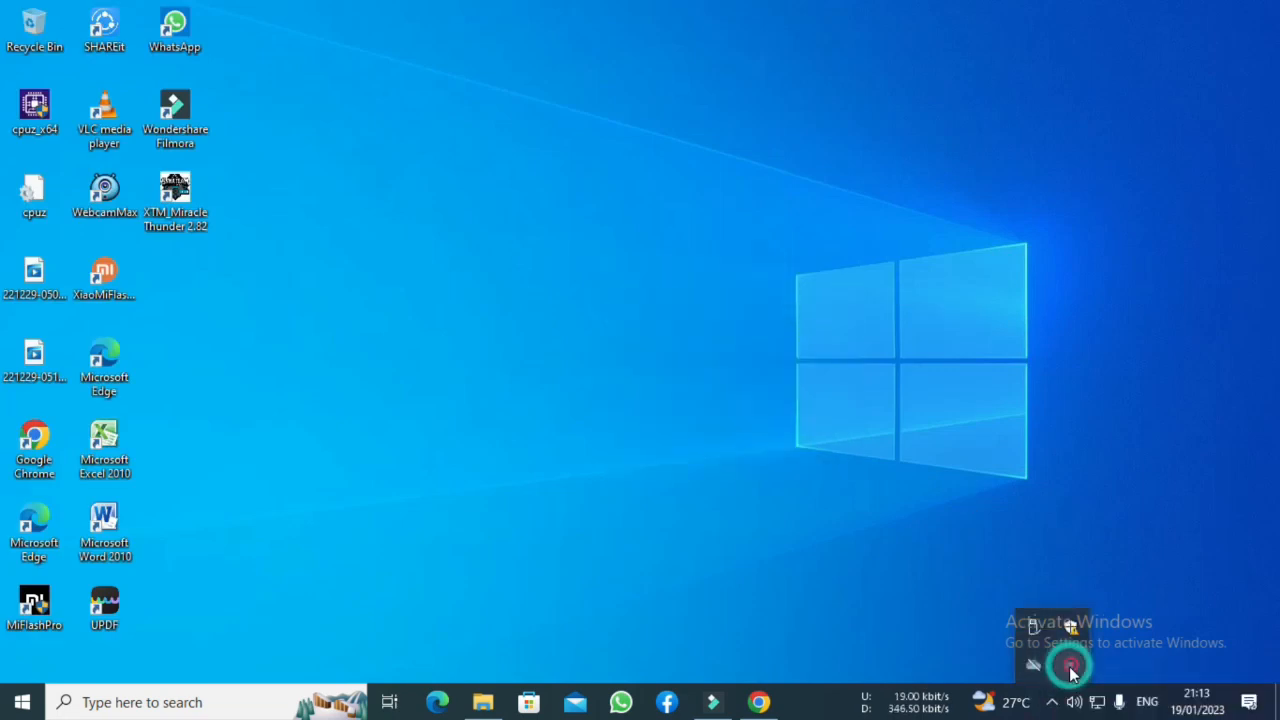
{"action": "right_click", "coordinate": [1069, 666]}
{"action": "left_click", "coordinate": [1078, 680]}
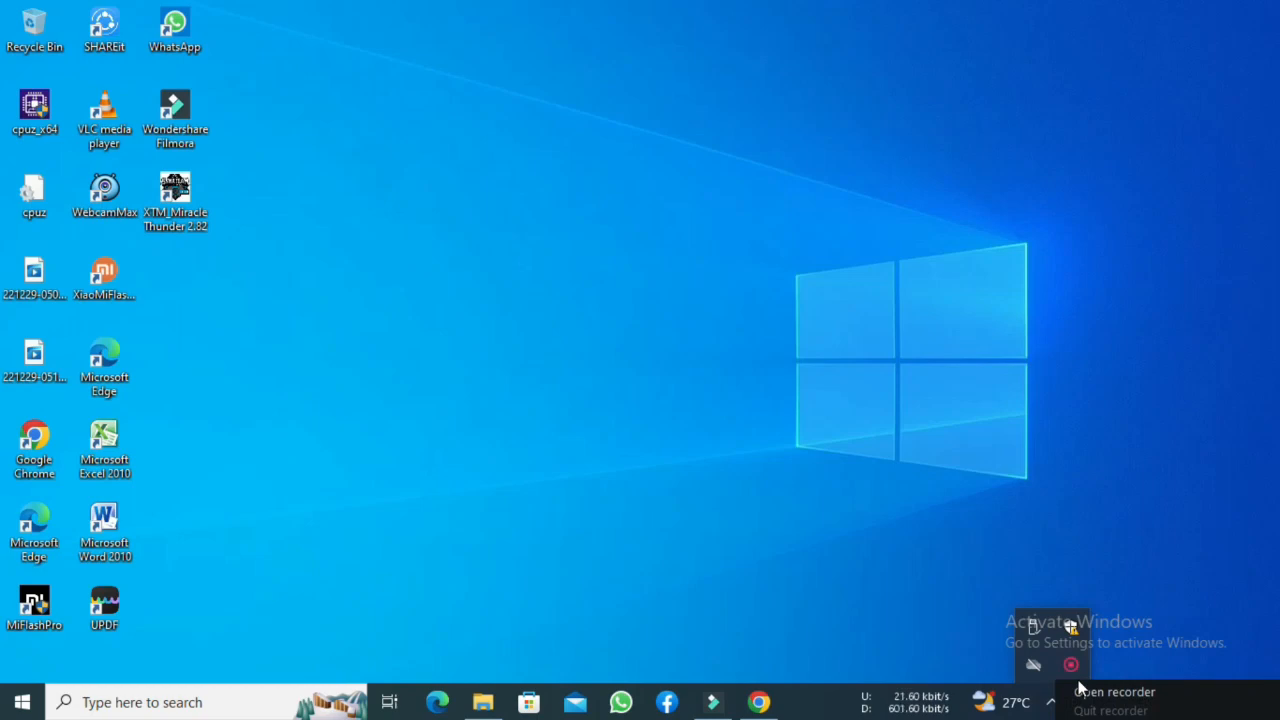
{"action": "left_click", "coordinate": [1080, 691]}
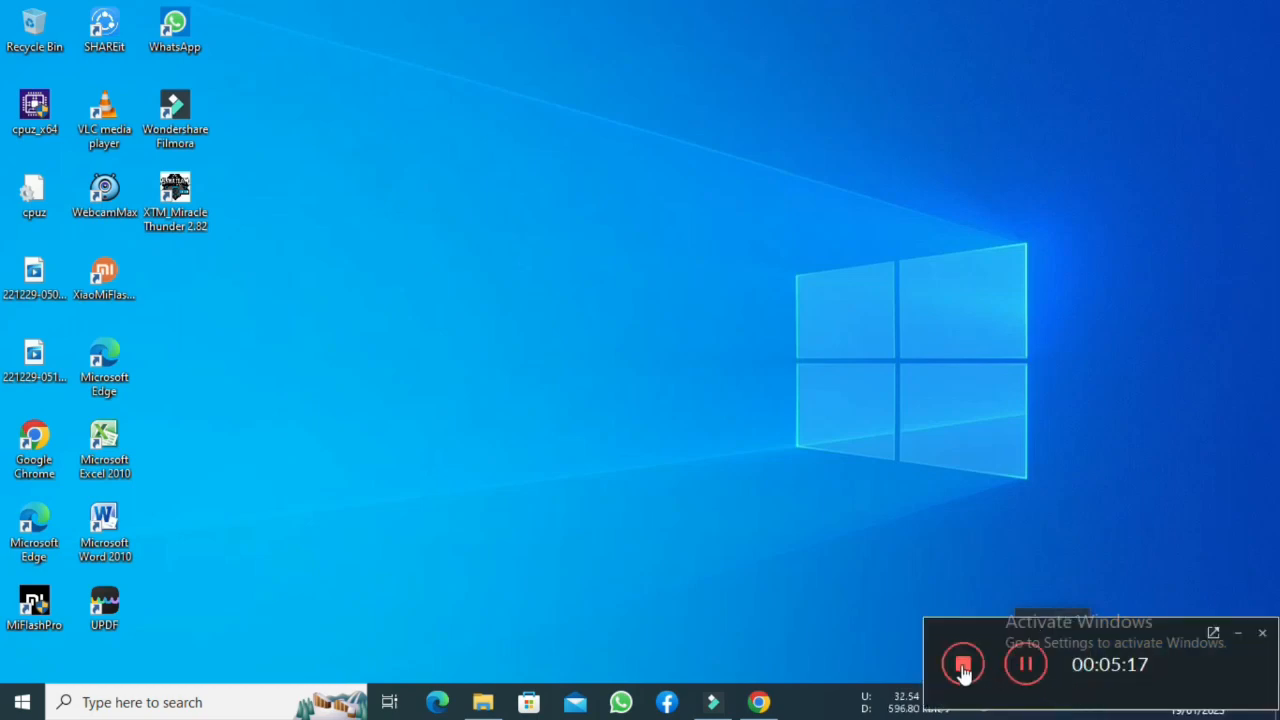